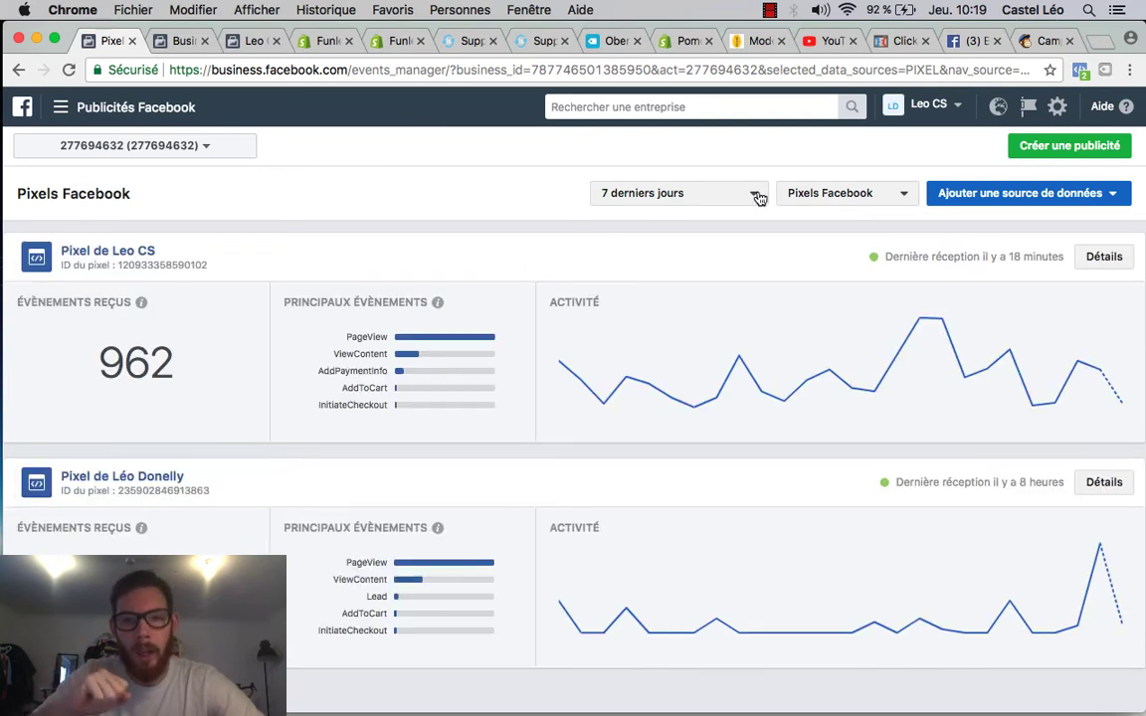
Step: Open the details of the first Facebook pixel and examine its event chart and the table of received events
{"action": "left_click", "coordinate": [1104, 259]}
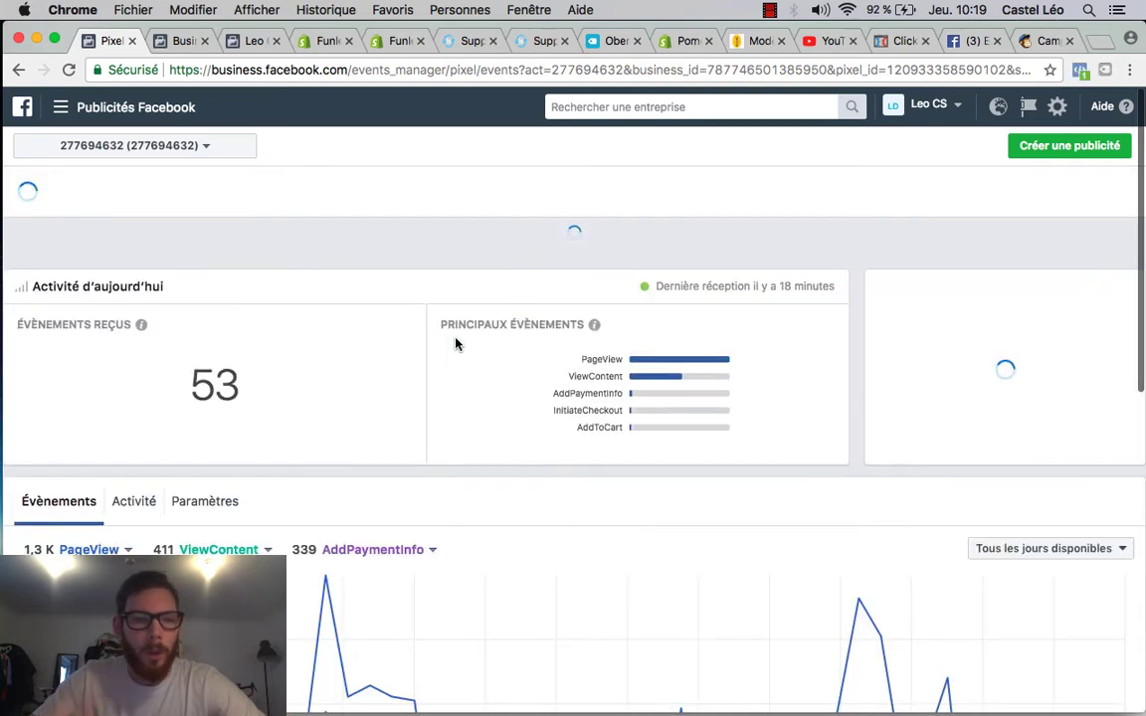
{"action": "scroll", "coordinate": [425, 453], "scroll_direction": "down", "scroll_amount": 5}
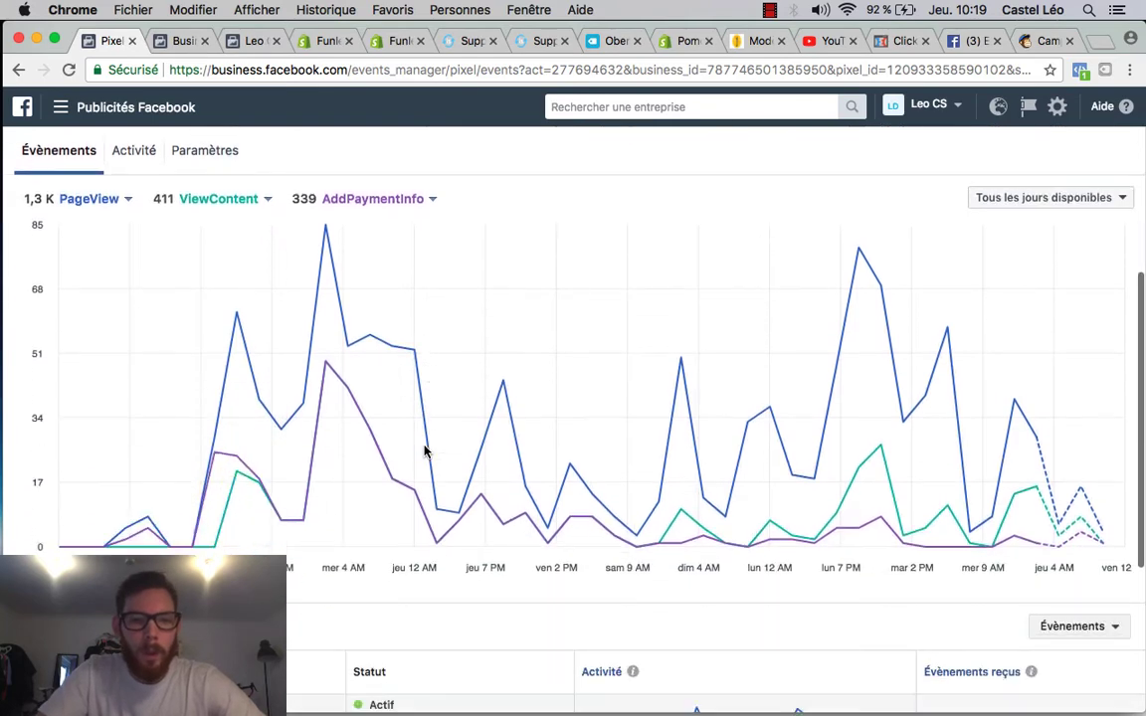
{"action": "scroll", "coordinate": [414, 245], "scroll_direction": "up", "scroll_amount": 5}
{"action": "scroll", "coordinate": [440, 637], "scroll_direction": "down", "scroll_amount": 7}
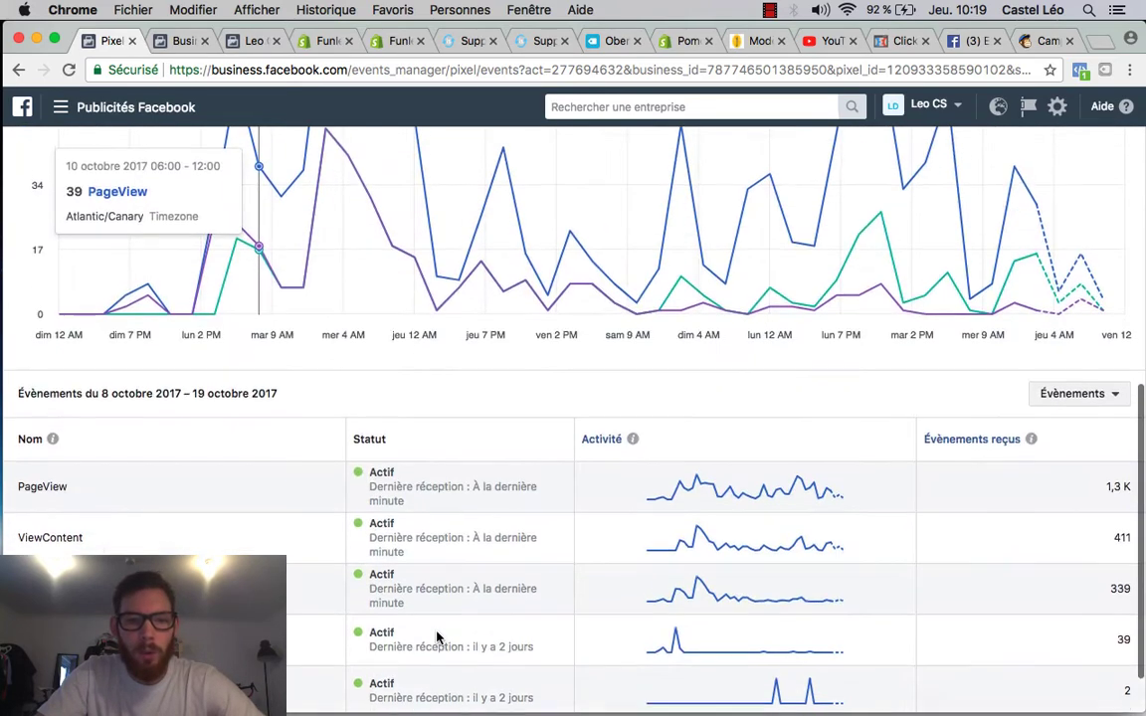
{"action": "scroll", "coordinate": [437, 638], "scroll_direction": "up", "scroll_amount": 2}
{"action": "scroll", "coordinate": [437, 638], "scroll_direction": "up", "scroll_amount": 1}
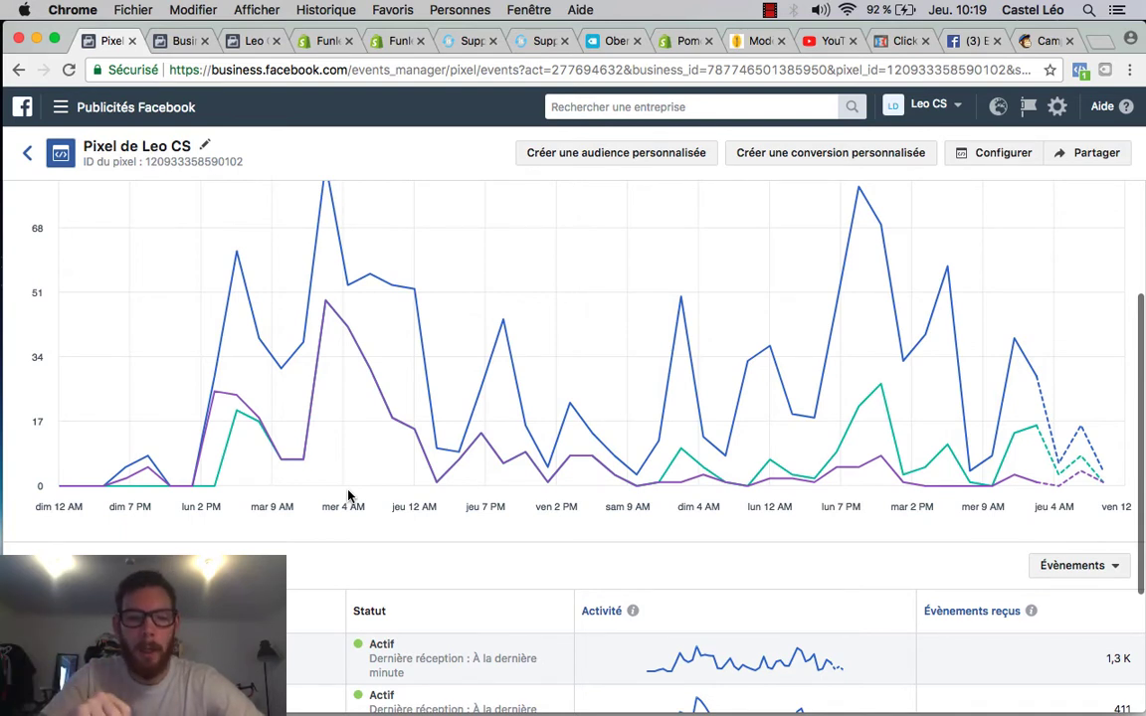
{"action": "scroll", "coordinate": [348, 494], "scroll_direction": "up", "scroll_amount": 2}
{"action": "scroll", "coordinate": [348, 495], "scroll_direction": "up", "scroll_amount": 2}
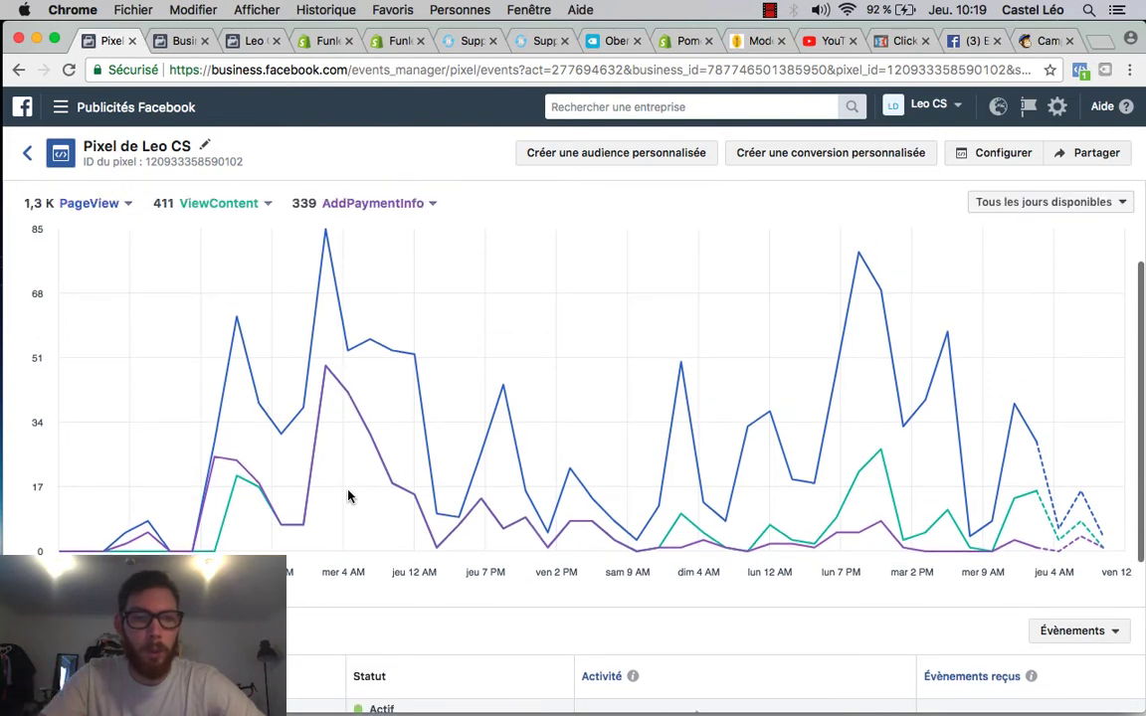
{"action": "scroll", "coordinate": [349, 495], "scroll_direction": "up", "scroll_amount": 3}
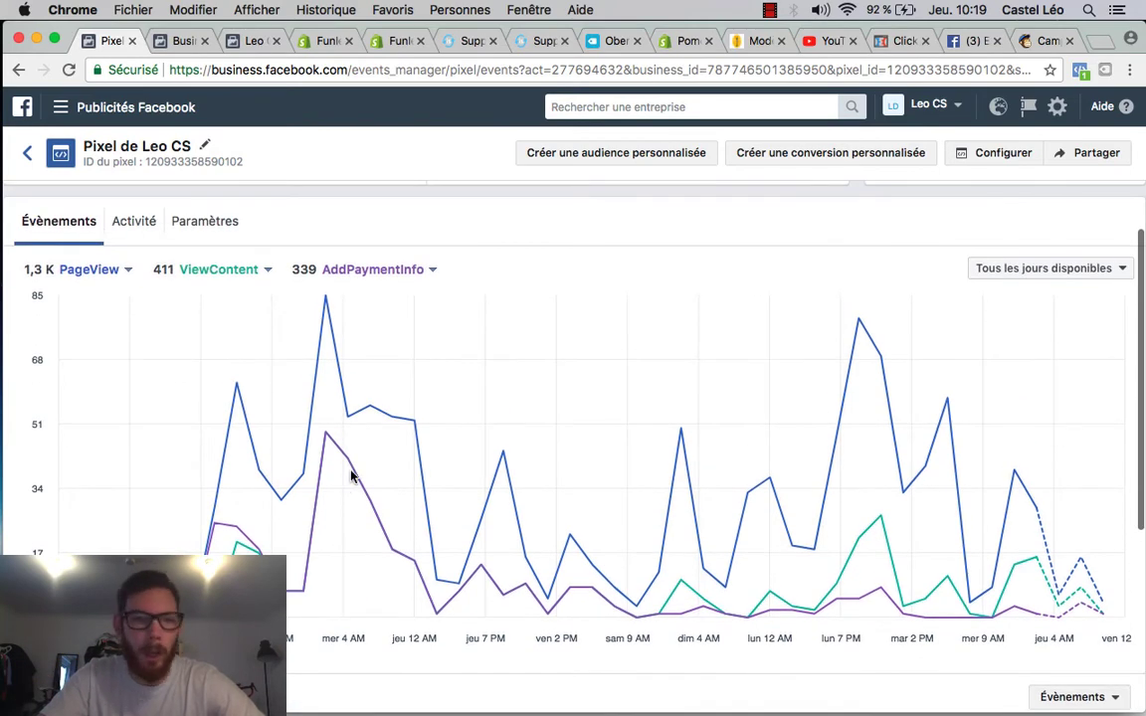
{"action": "scroll", "coordinate": [465, 392], "scroll_direction": "down", "scroll_amount": 10}
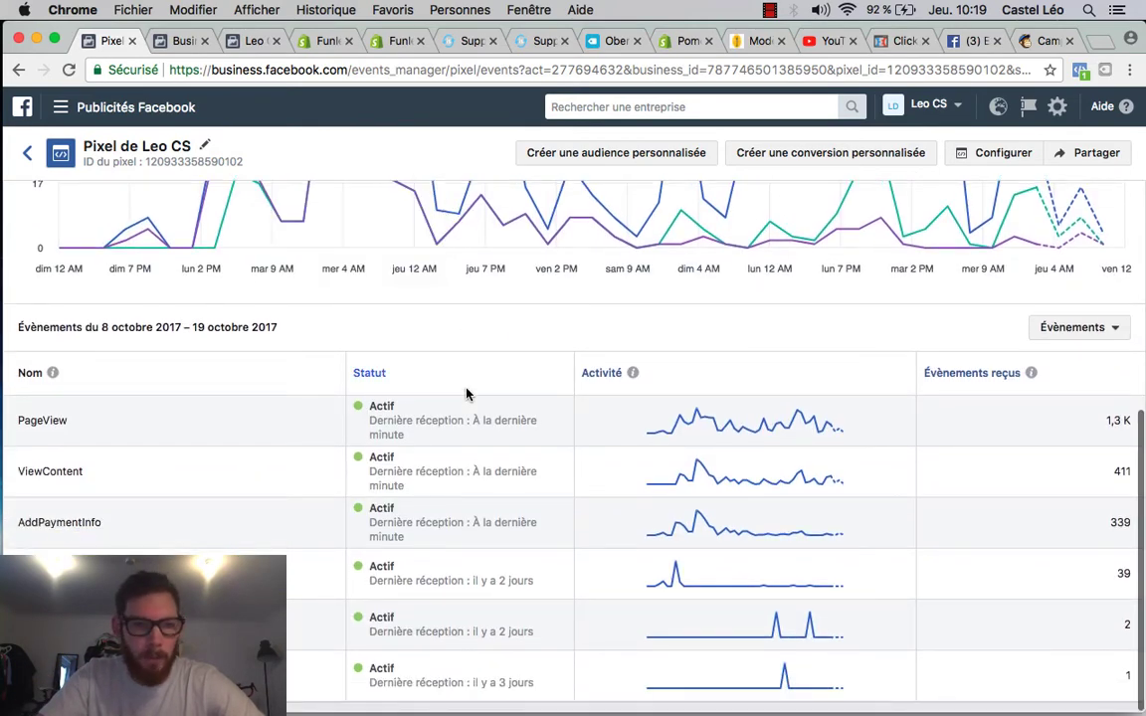
{"action": "scroll", "coordinate": [249, 396], "scroll_direction": "up", "scroll_amount": 7}
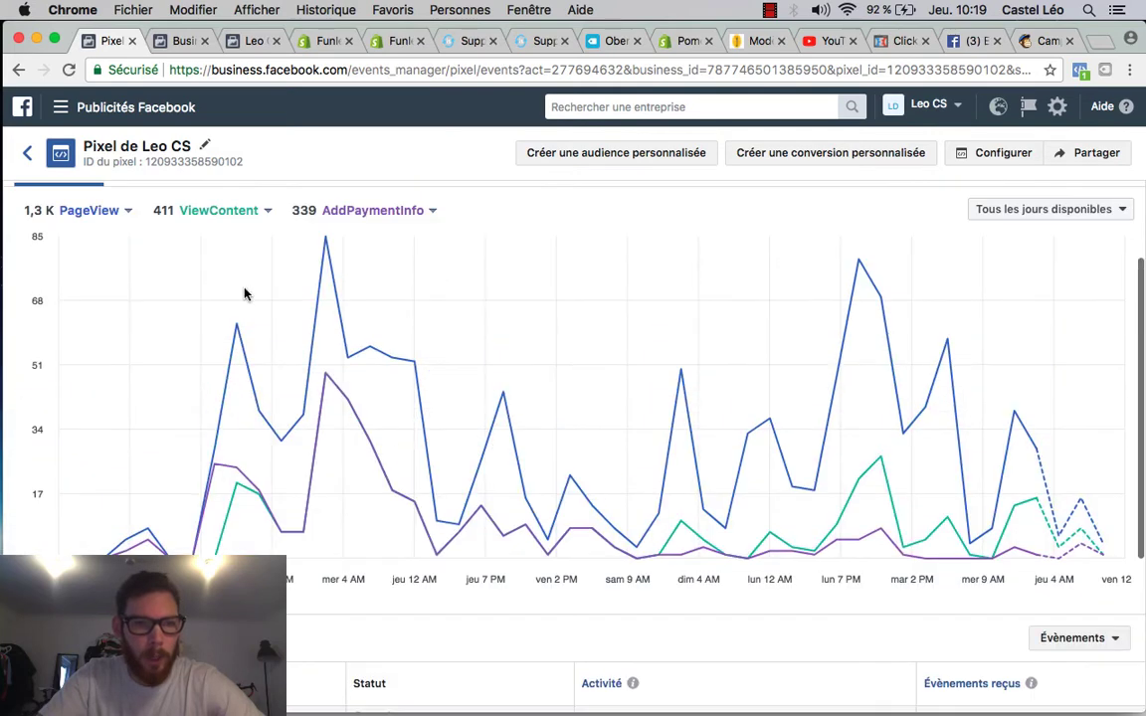
{"action": "scroll", "coordinate": [264, 318], "scroll_direction": "up", "scroll_amount": 2}
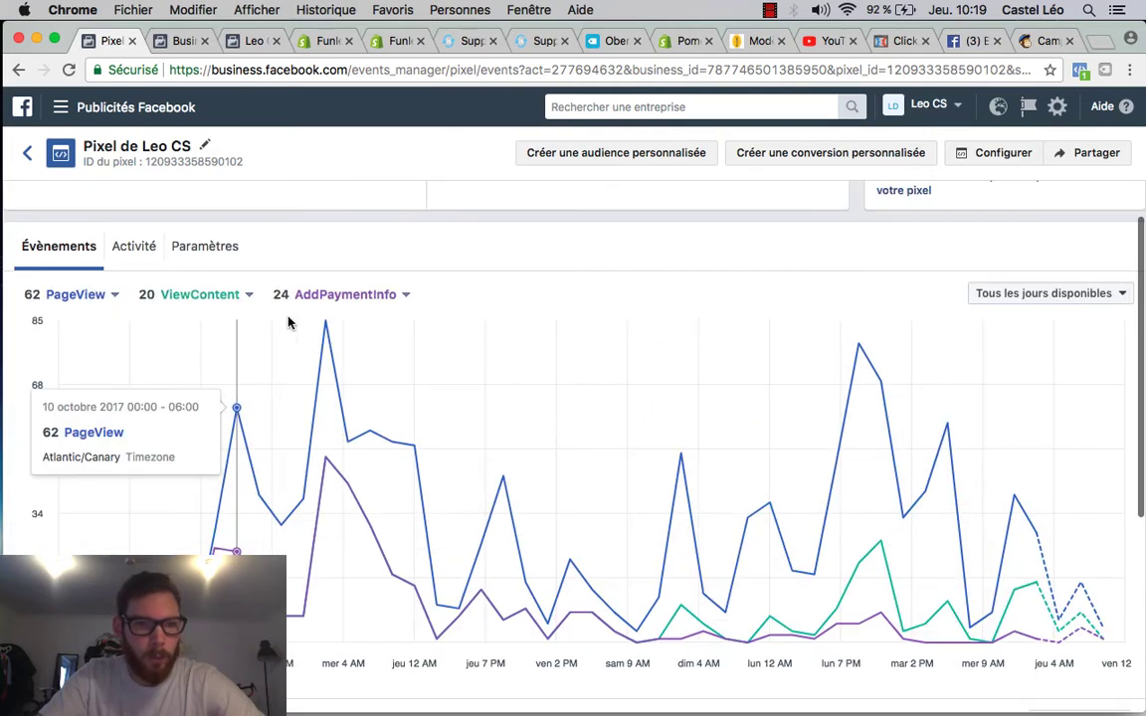
Step: Open the pixel's activity log and examine the latest PageView events with their times and devices
{"action": "left_click", "coordinate": [133, 249]}
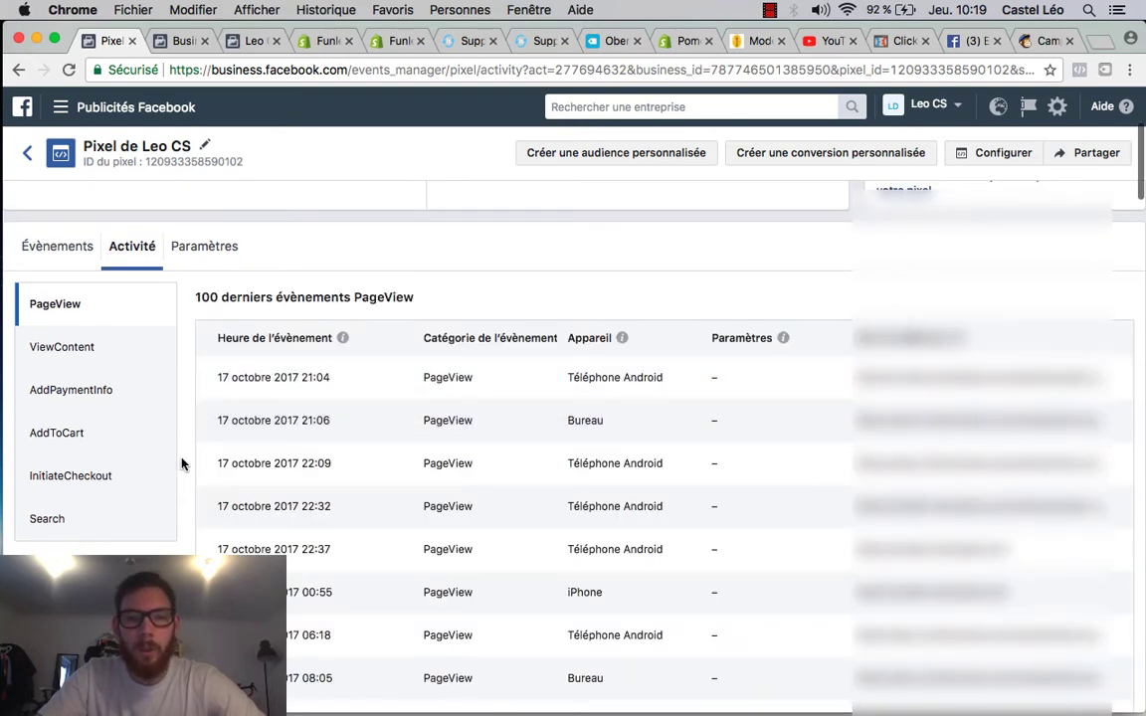
{"action": "scroll", "coordinate": [182, 464], "scroll_direction": "down", "scroll_amount": 1}
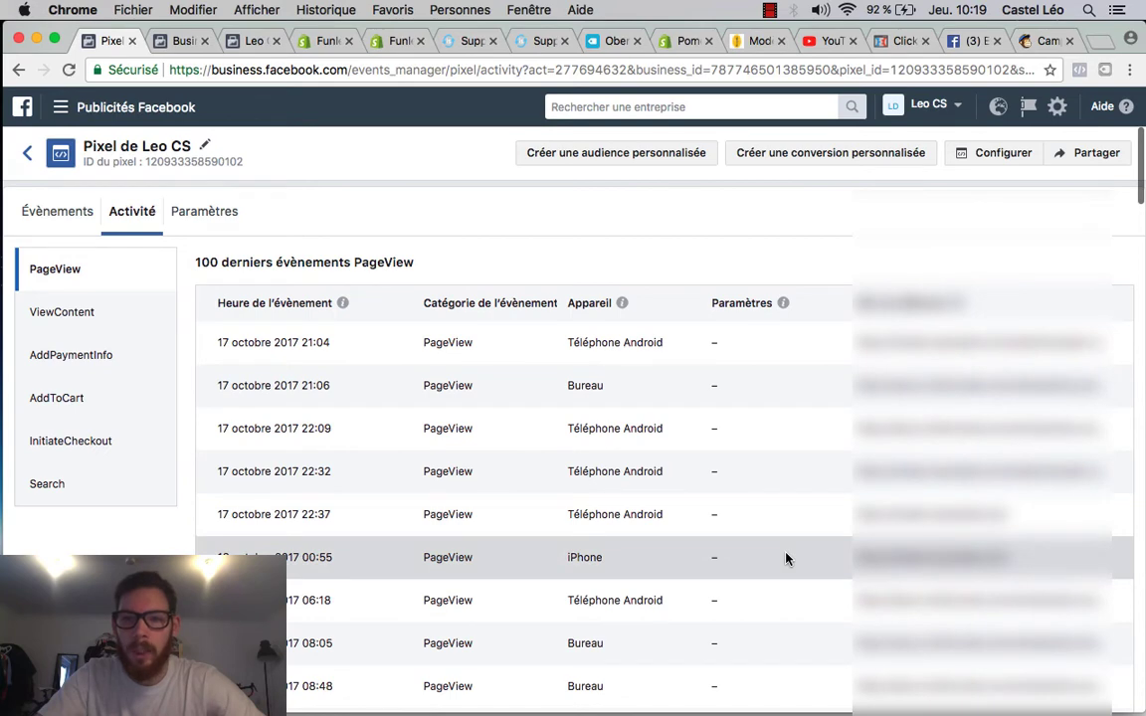
{"action": "scroll", "coordinate": [786, 557], "scroll_direction": "down", "scroll_amount": 2}
{"action": "scroll", "coordinate": [785, 557], "scroll_direction": "down", "scroll_amount": 2}
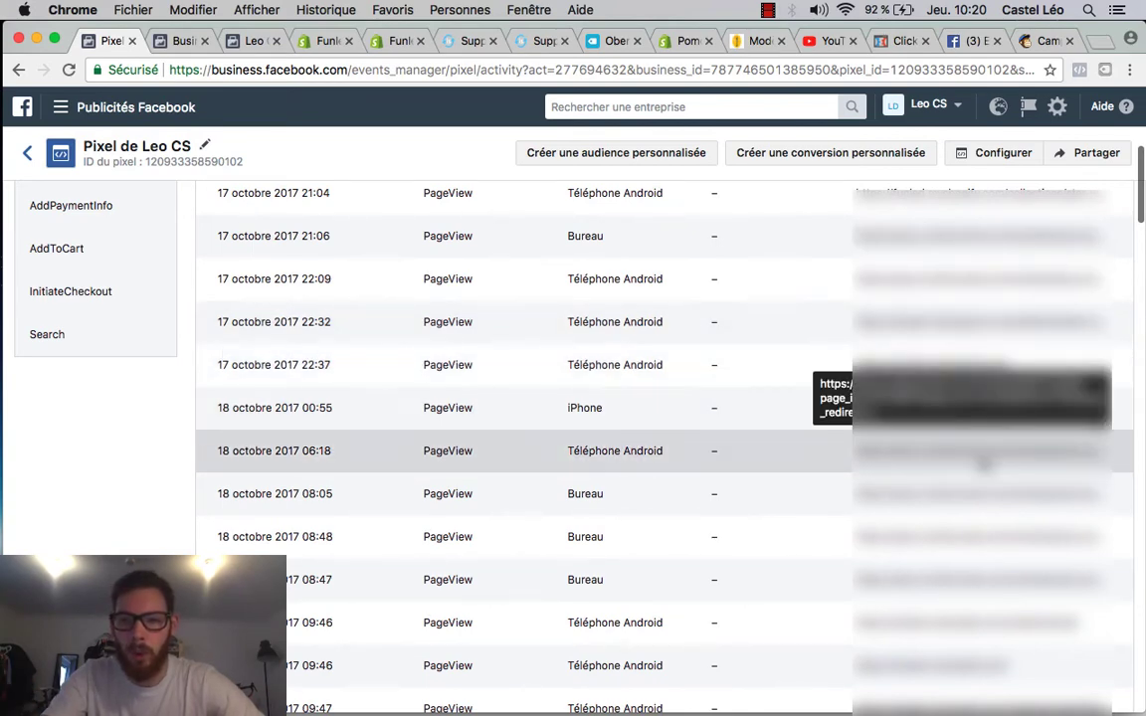
{"action": "scroll", "coordinate": [983, 517], "scroll_direction": "down", "scroll_amount": 3}
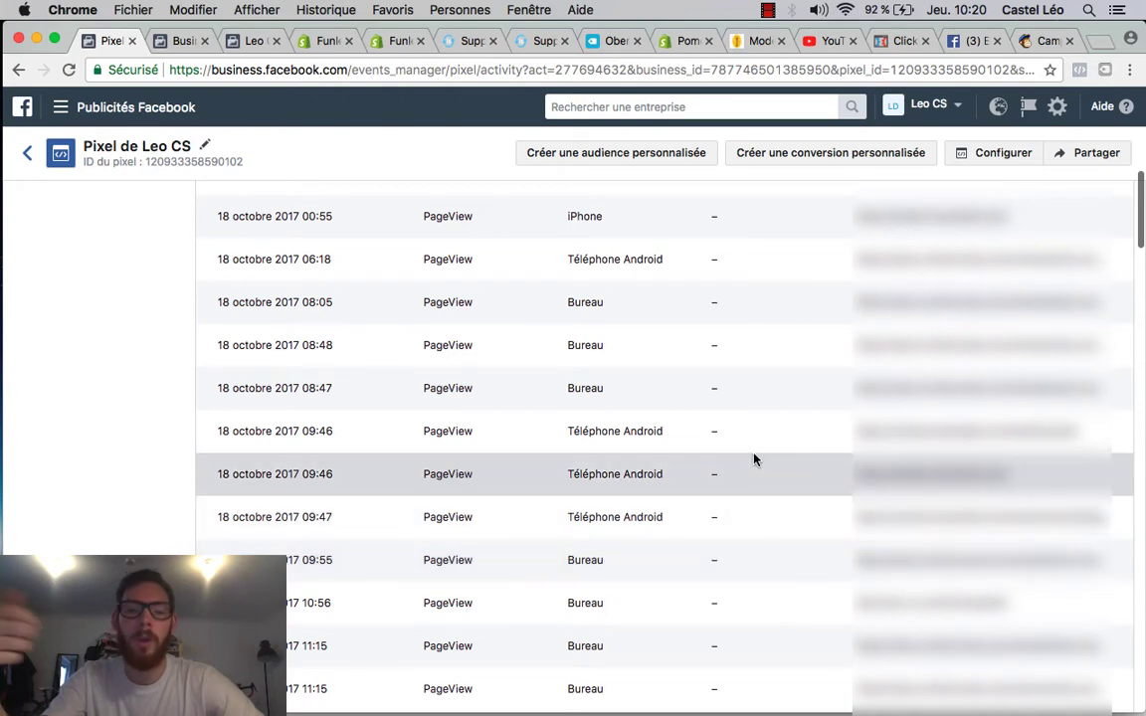
{"action": "scroll", "coordinate": [822, 500], "scroll_direction": "down", "scroll_amount": 1}
{"action": "scroll", "coordinate": [822, 500], "scroll_direction": "down", "scroll_amount": 3}
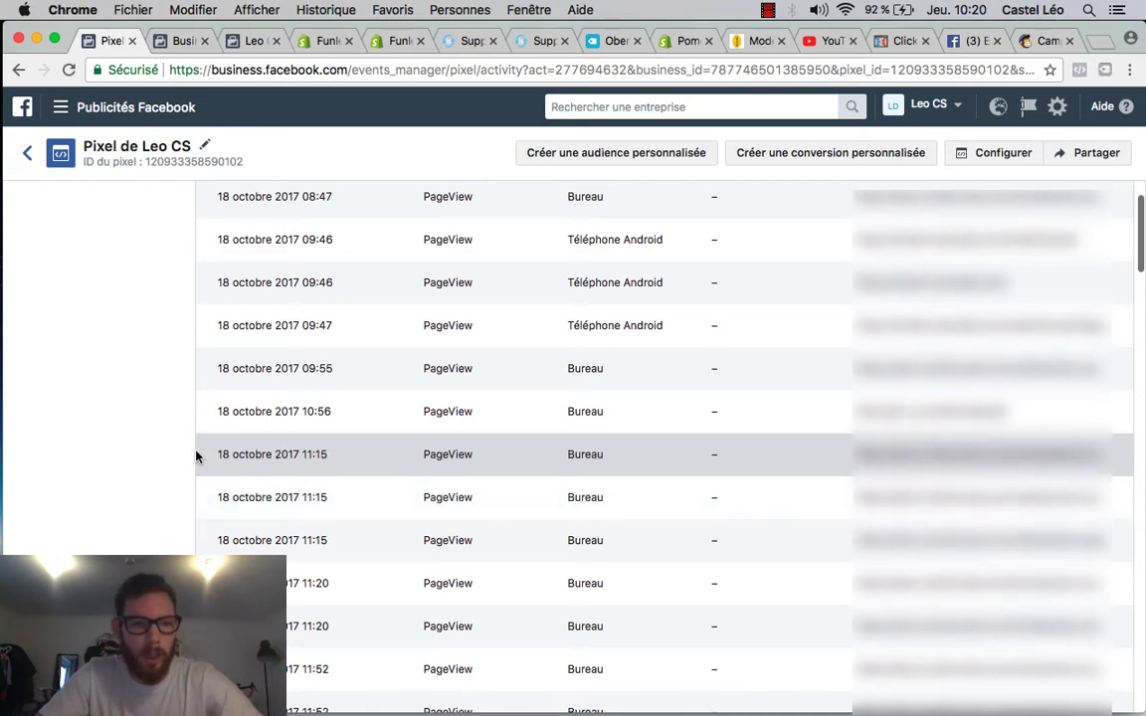
{"action": "scroll", "coordinate": [196, 456], "scroll_direction": "up", "scroll_amount": 5}
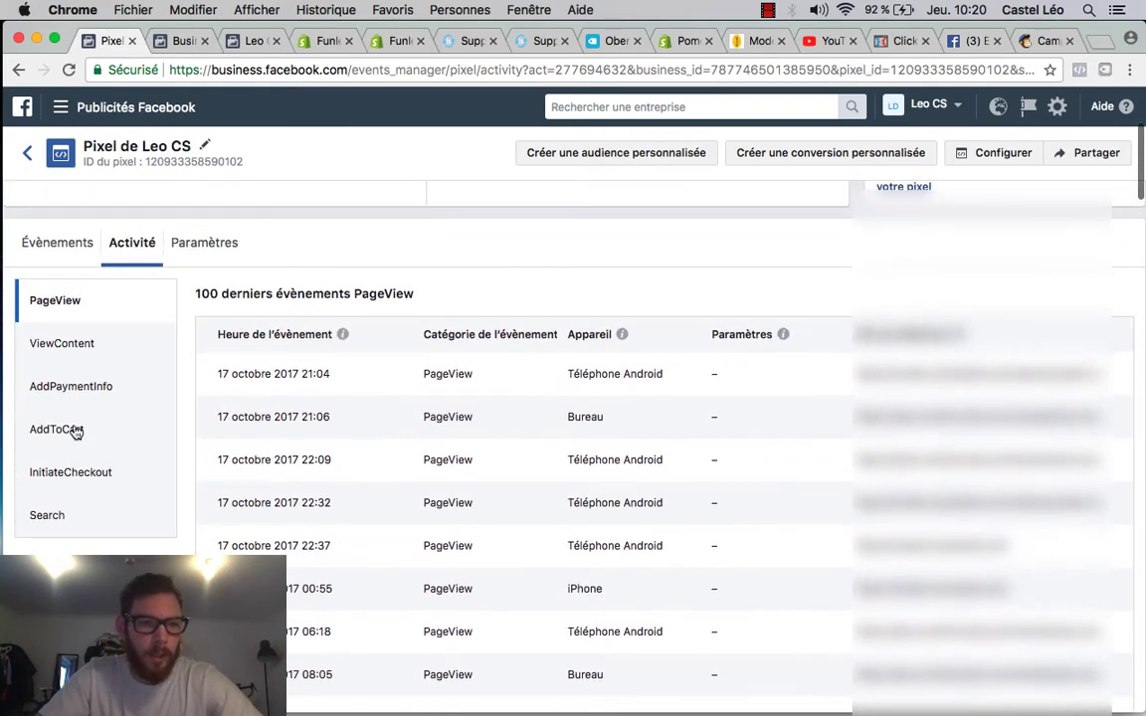
Step: Check the pixel's activity log for AddToCart, AddPaymentInfo and PageView events in turn
{"action": "left_click", "coordinate": [75, 430]}
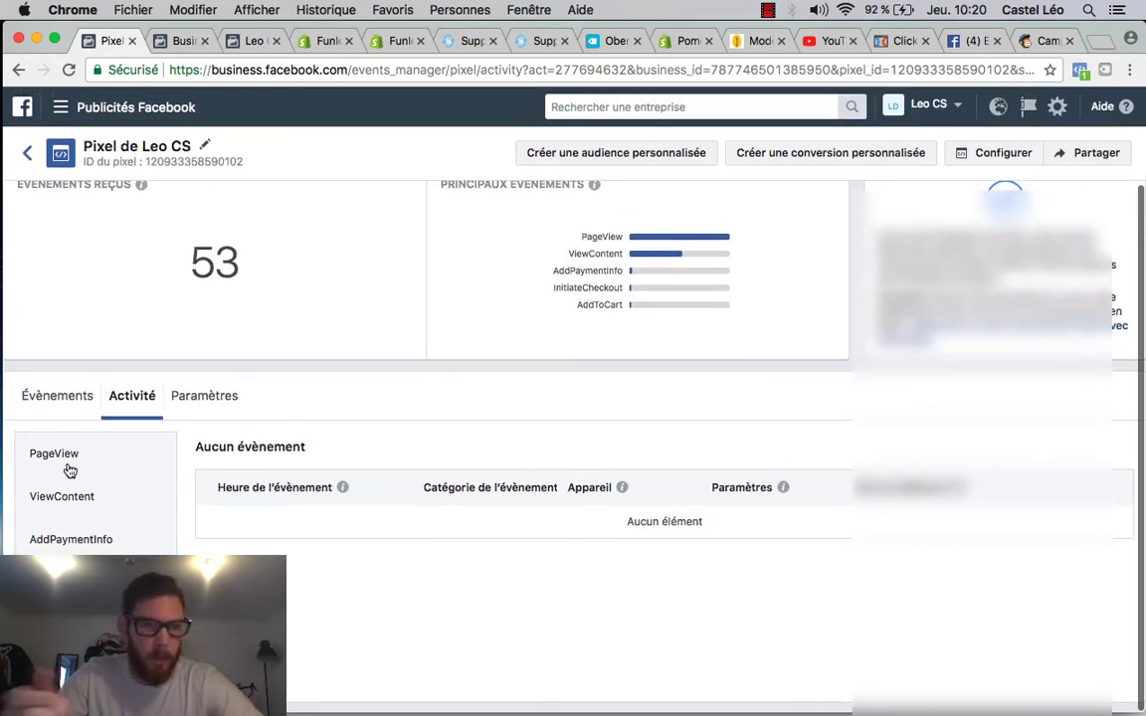
{"action": "left_click", "coordinate": [81, 542]}
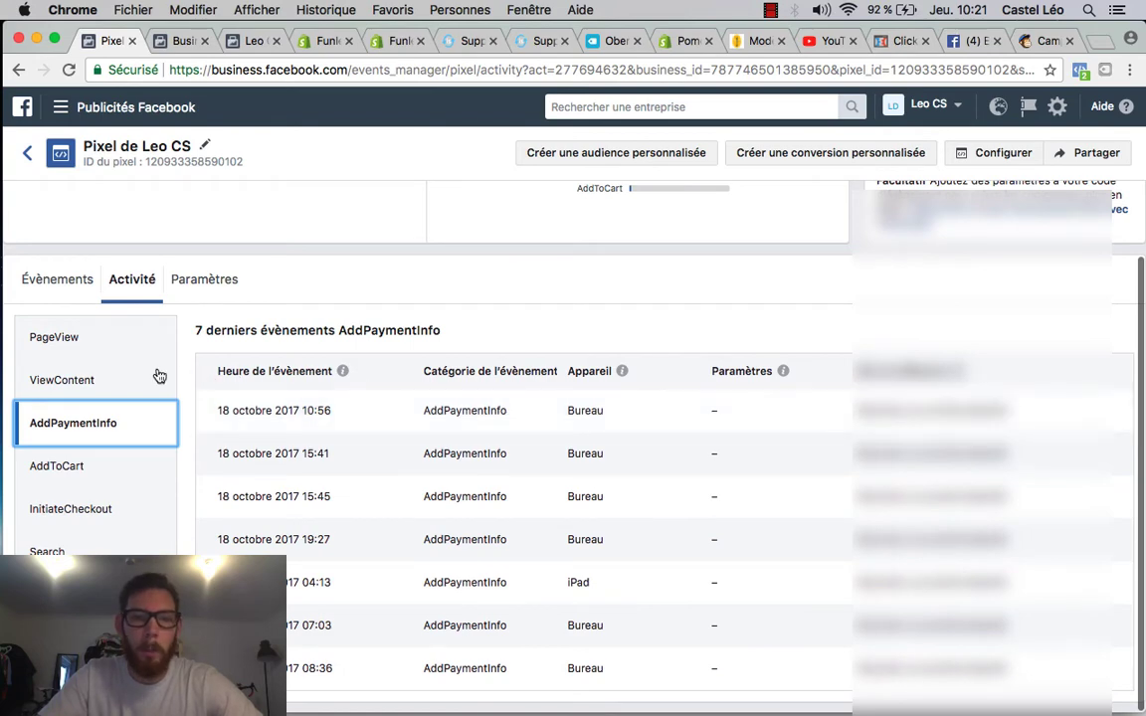
{"action": "left_click", "coordinate": [75, 330]}
{"action": "scroll", "coordinate": [194, 542], "scroll_direction": "down", "scroll_amount": 10}
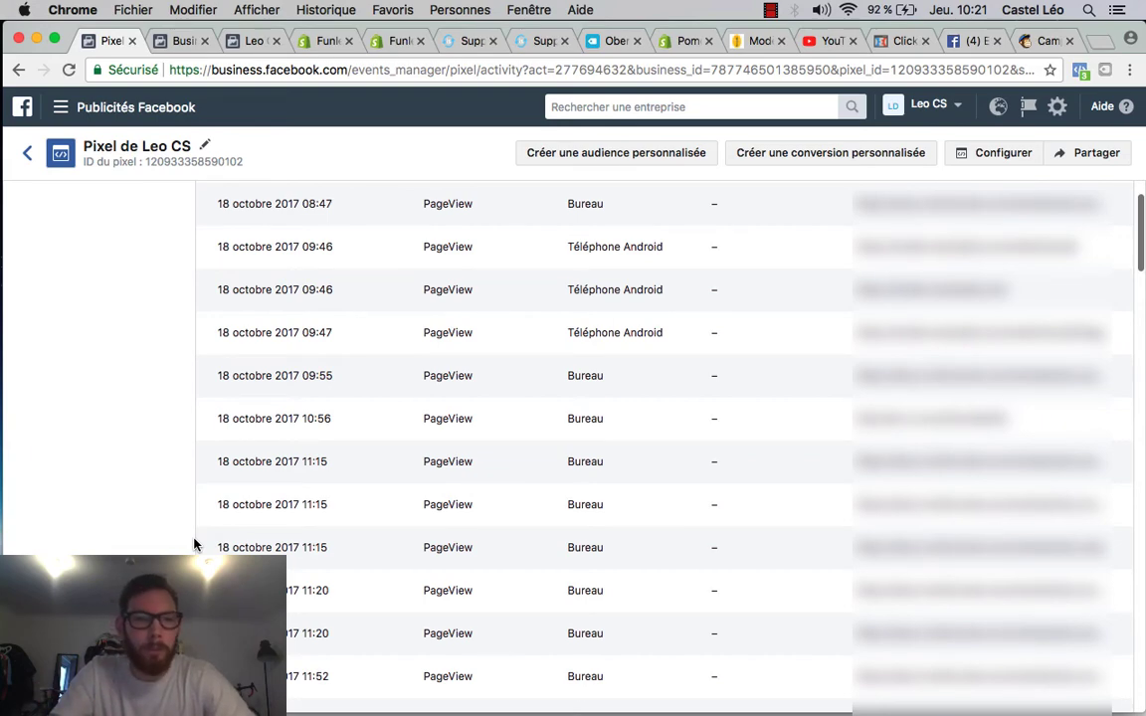
{"action": "scroll", "coordinate": [194, 545], "scroll_direction": "up", "scroll_amount": 10}
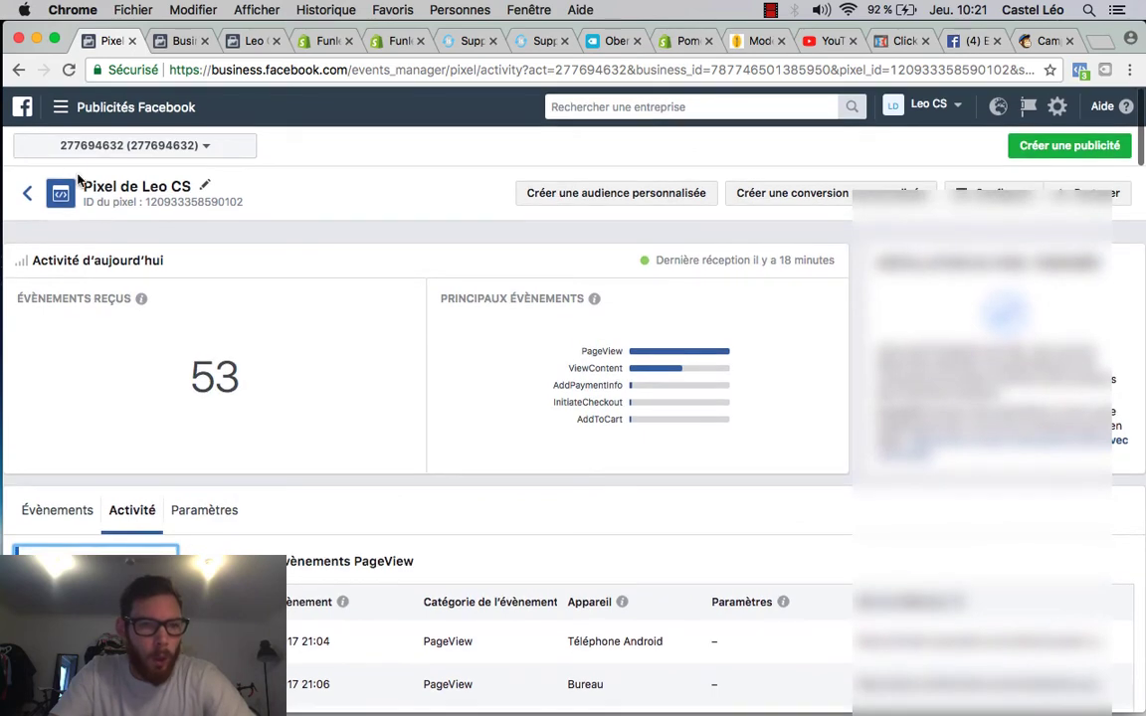
Step: Go to the Gestionnaire de publicités and select the first active campaign in the list
{"action": "left_click", "coordinate": [60, 106]}
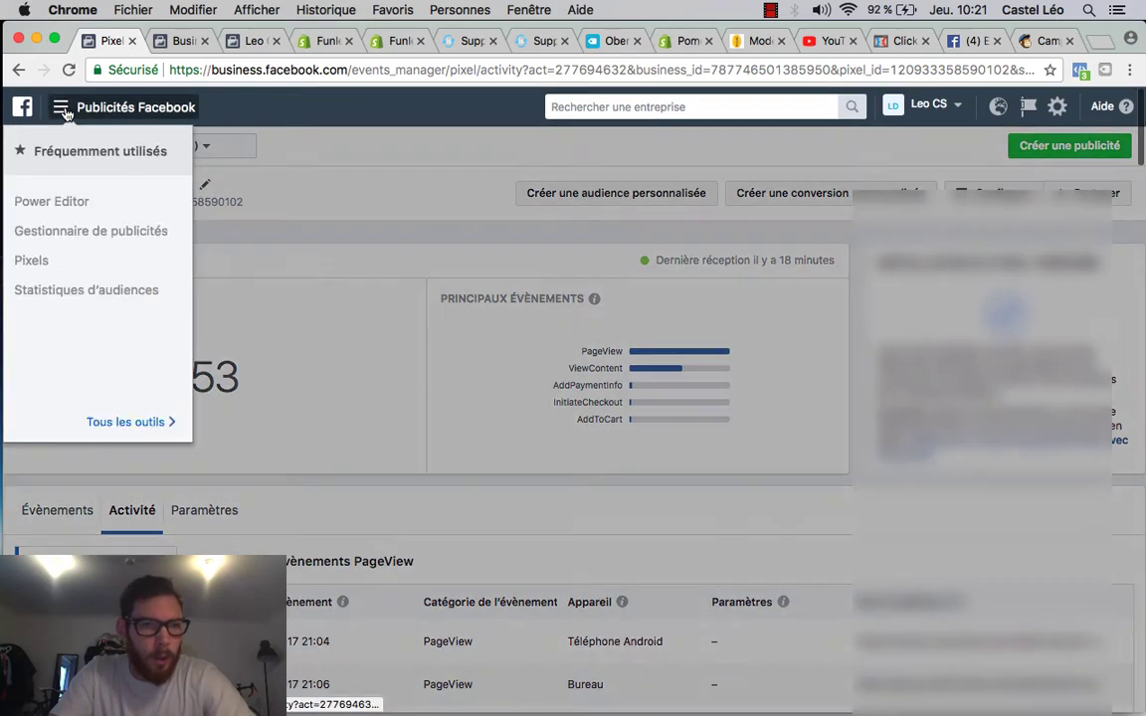
{"action": "left_click", "coordinate": [90, 231]}
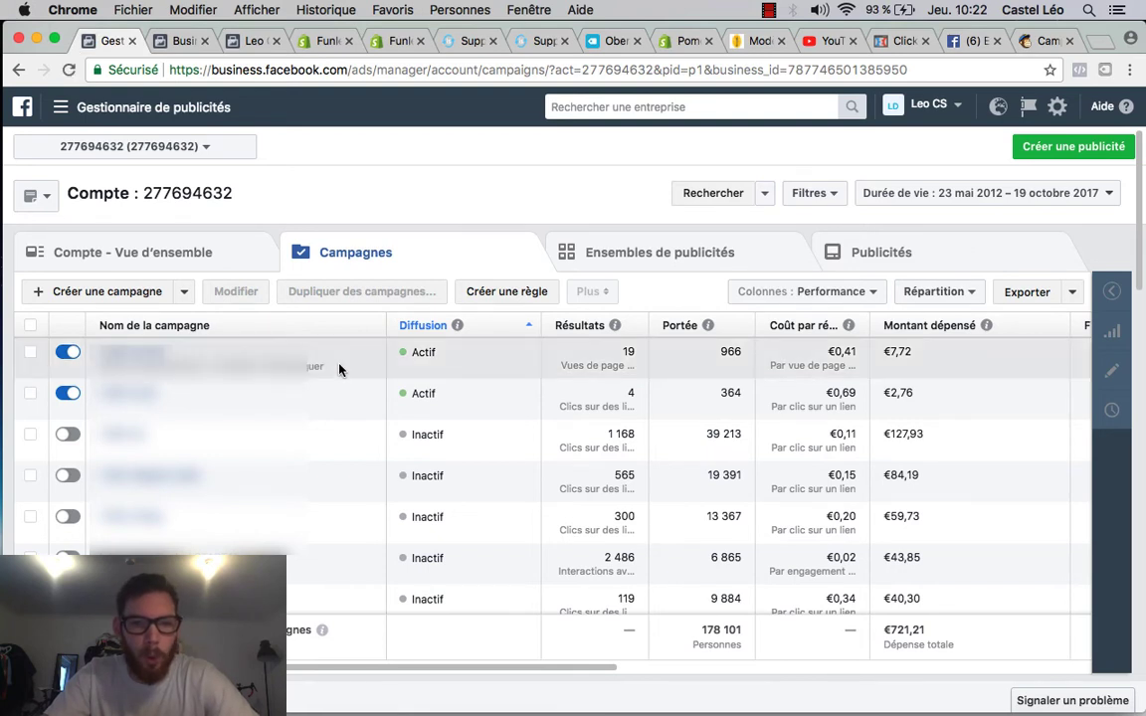
{"action": "left_click", "coordinate": [507, 375]}
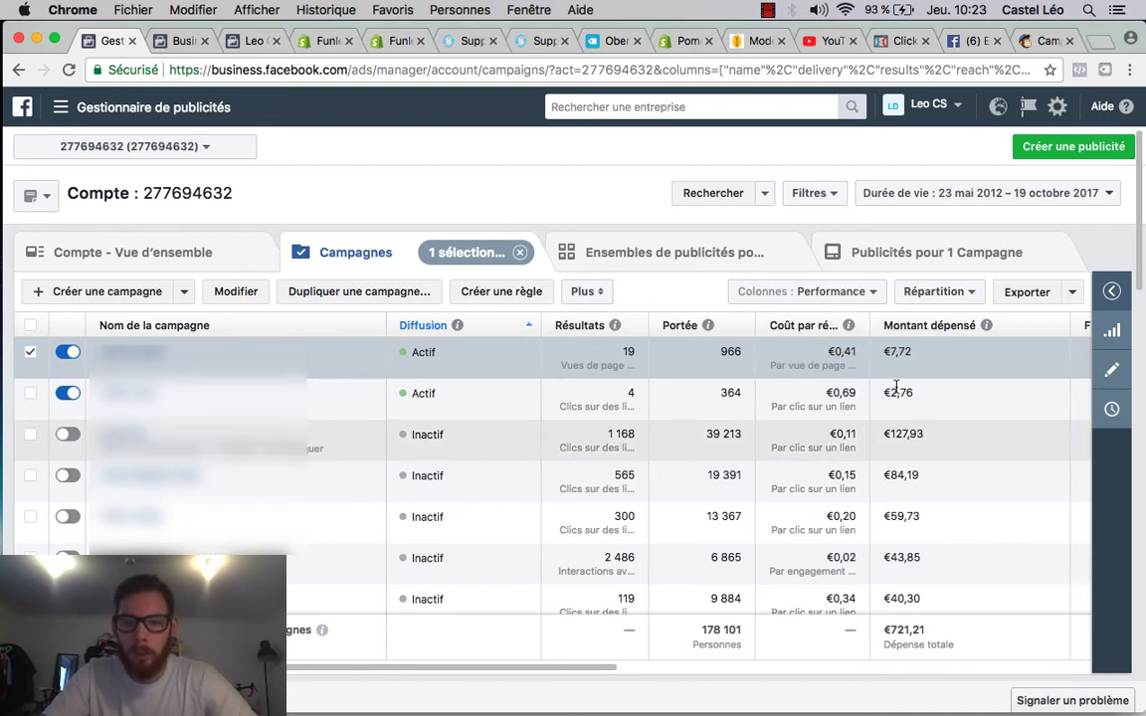
Step: Review the campaigns' Performance columns, from results and reach through impressions, unique clicks, page views and costs
{"action": "scroll", "coordinate": [895, 385], "scroll_direction": "right", "scroll_amount": 5}
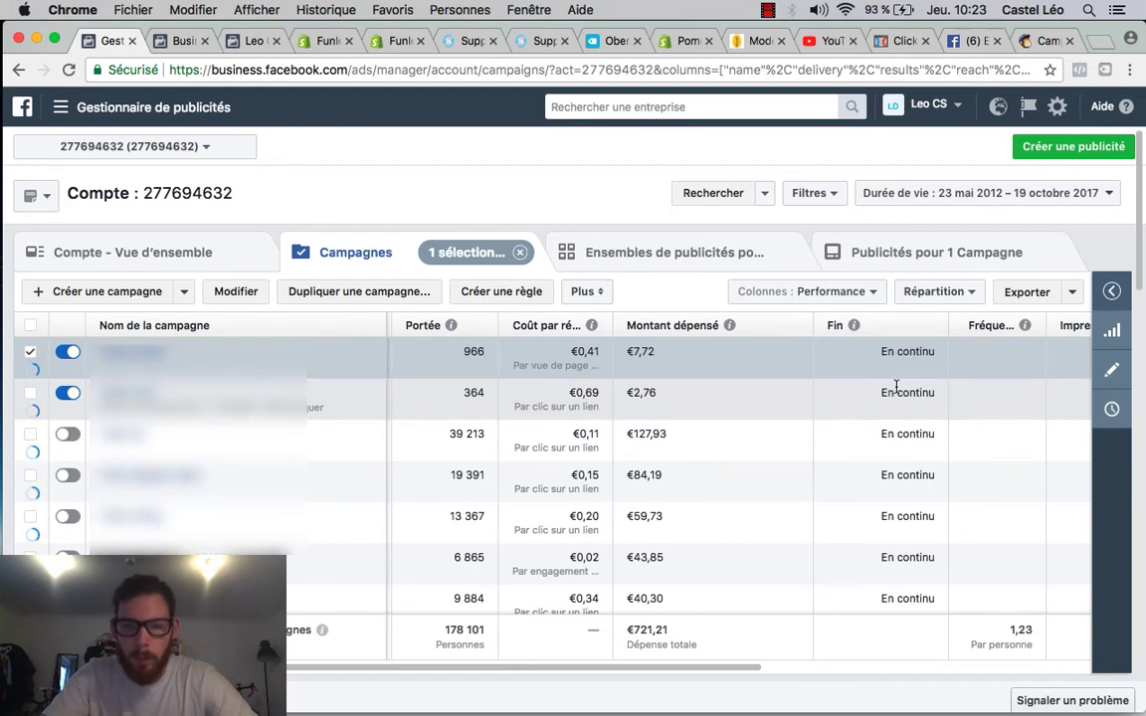
{"action": "scroll", "coordinate": [895, 386], "scroll_direction": "right", "scroll_amount": 5}
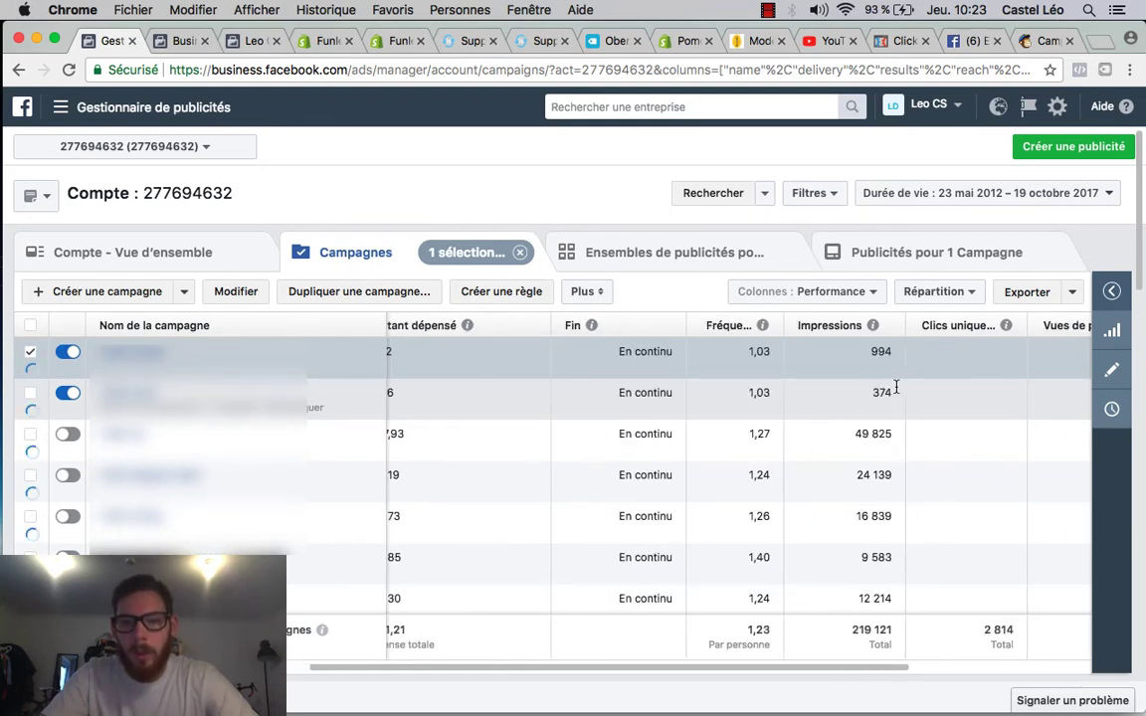
{"action": "scroll", "coordinate": [895, 386], "scroll_direction": "right", "scroll_amount": 5}
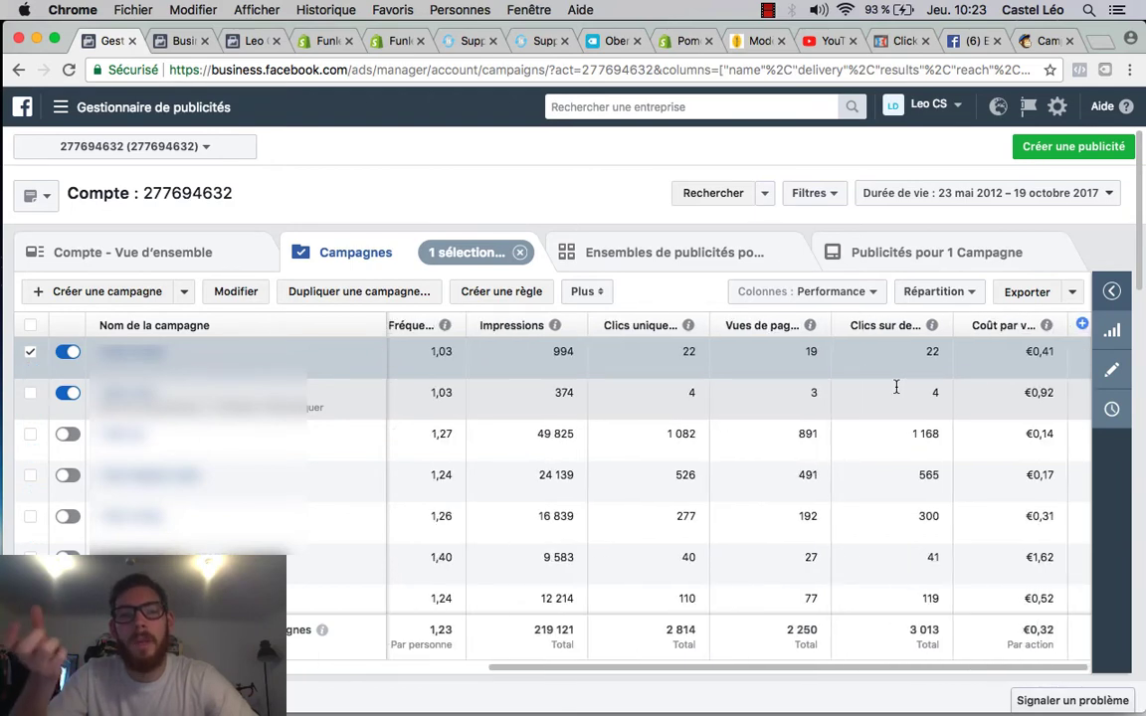
{"action": "scroll", "coordinate": [896, 386], "scroll_direction": "left", "scroll_amount": 10}
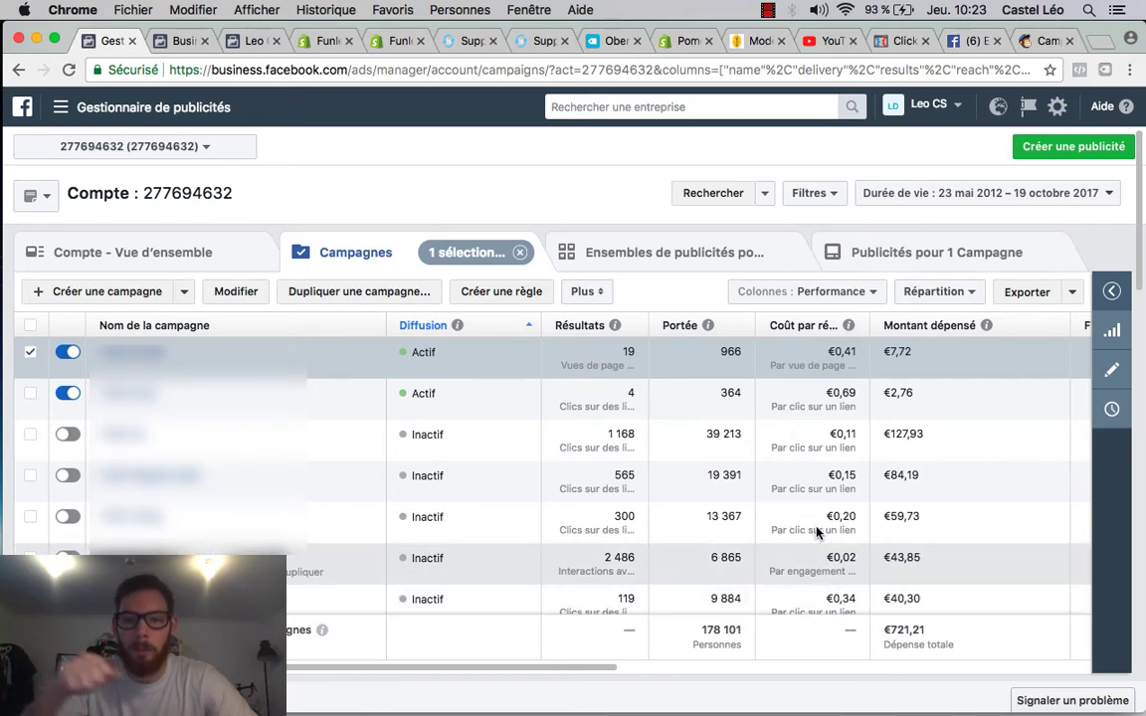
{"action": "scroll", "coordinate": [898, 365], "scroll_direction": "right", "scroll_amount": 10}
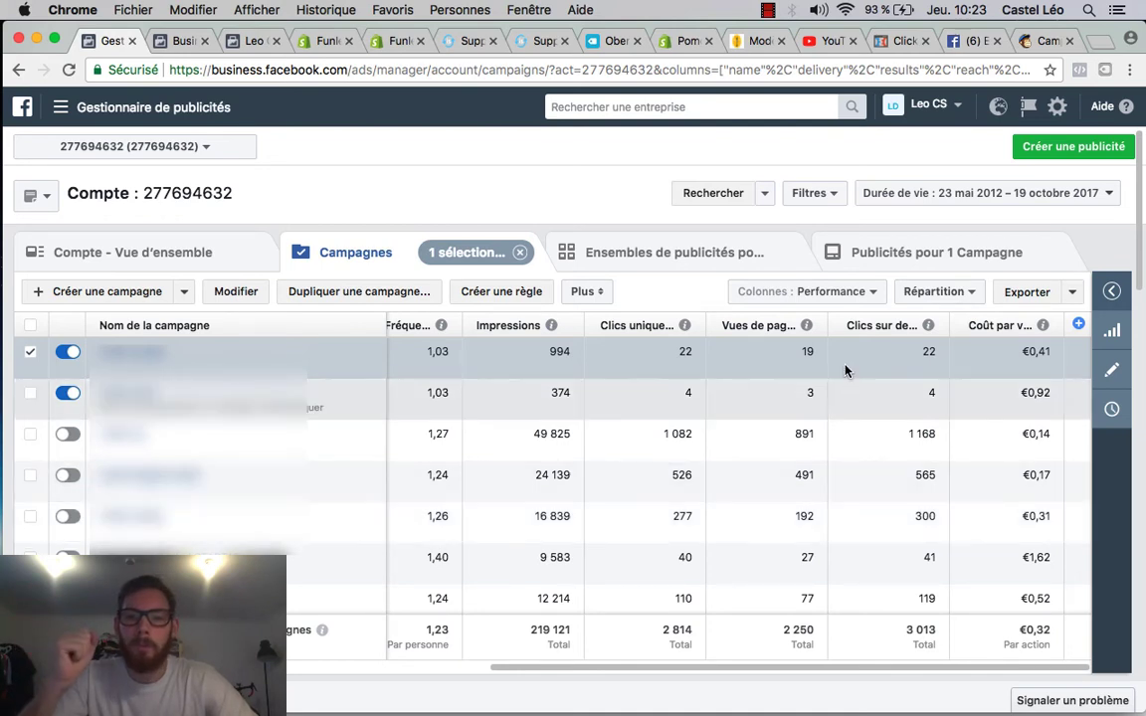
Step: Switch the campaign table to the saved column preset "Seb spé"
{"action": "left_click", "coordinate": [875, 293]}
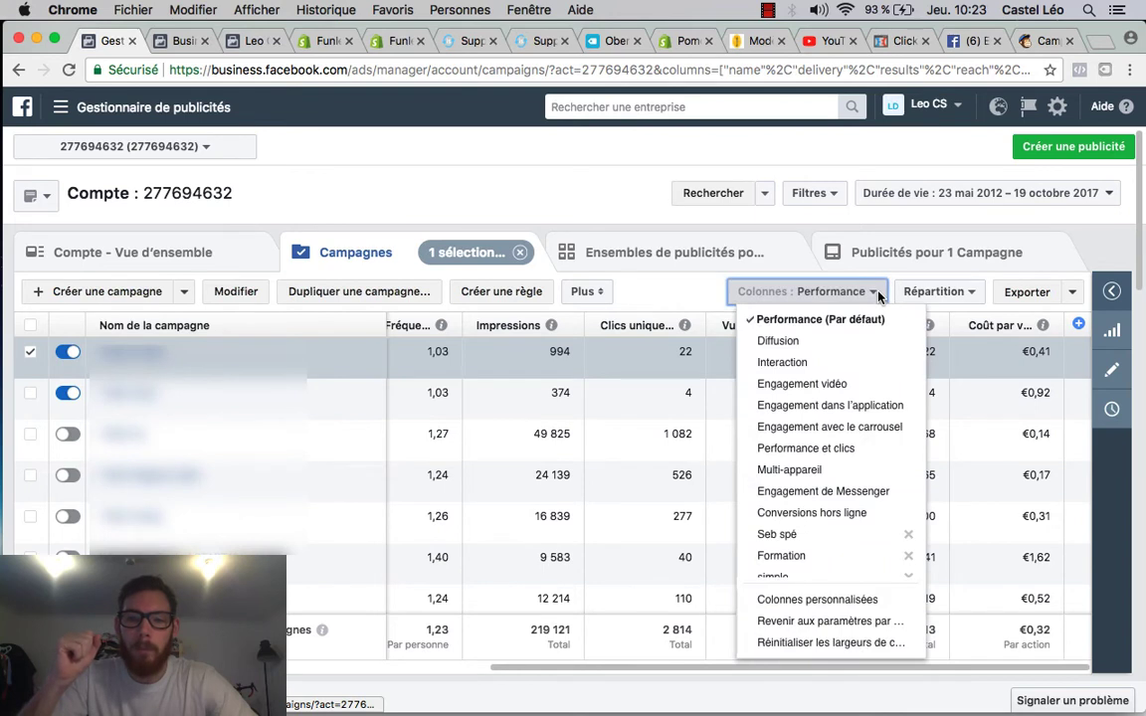
{"action": "left_click", "coordinate": [844, 538]}
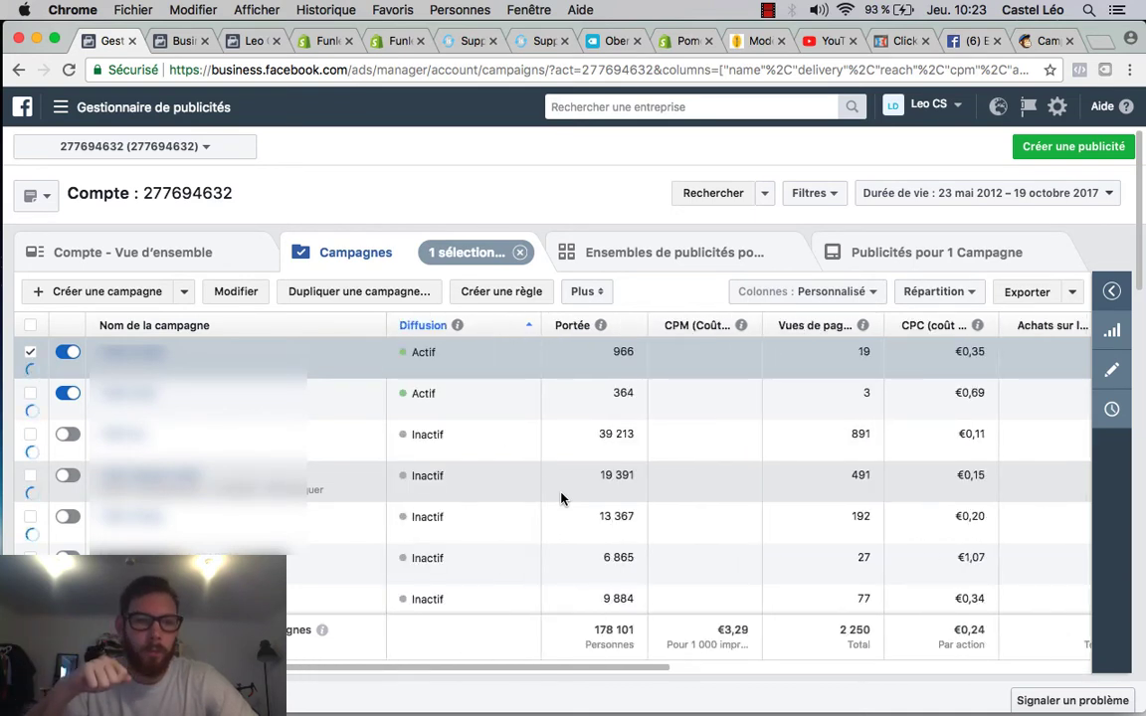
{"action": "left_click", "coordinate": [871, 295]}
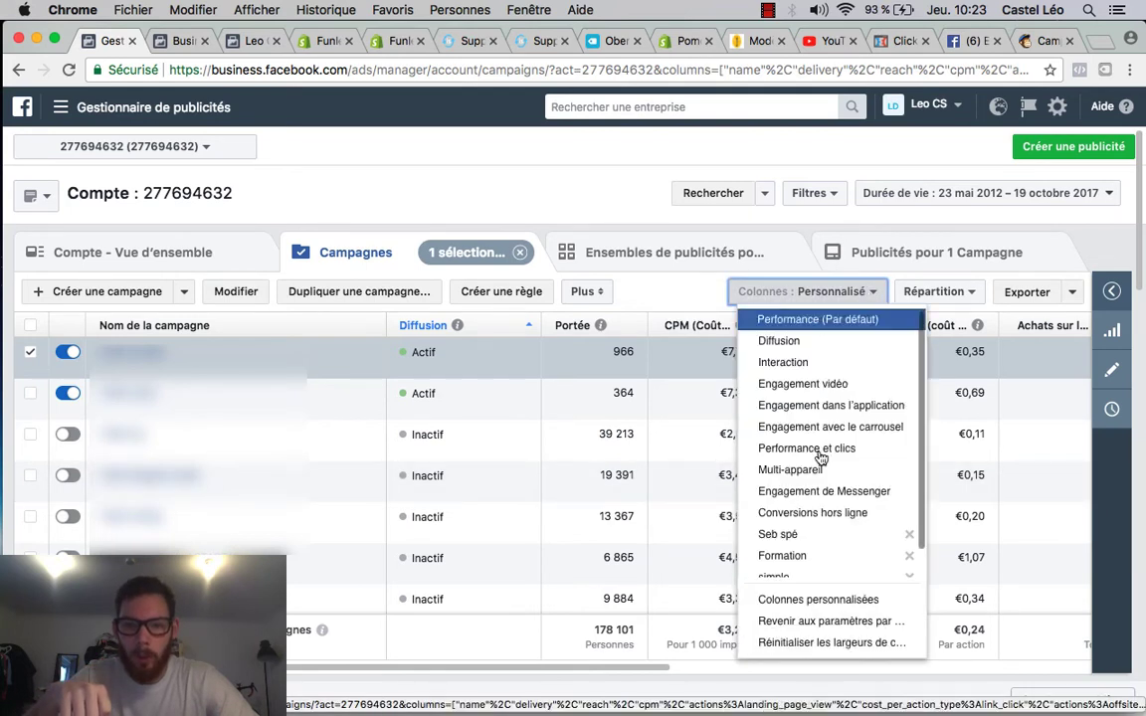
{"action": "left_click", "coordinate": [811, 535]}
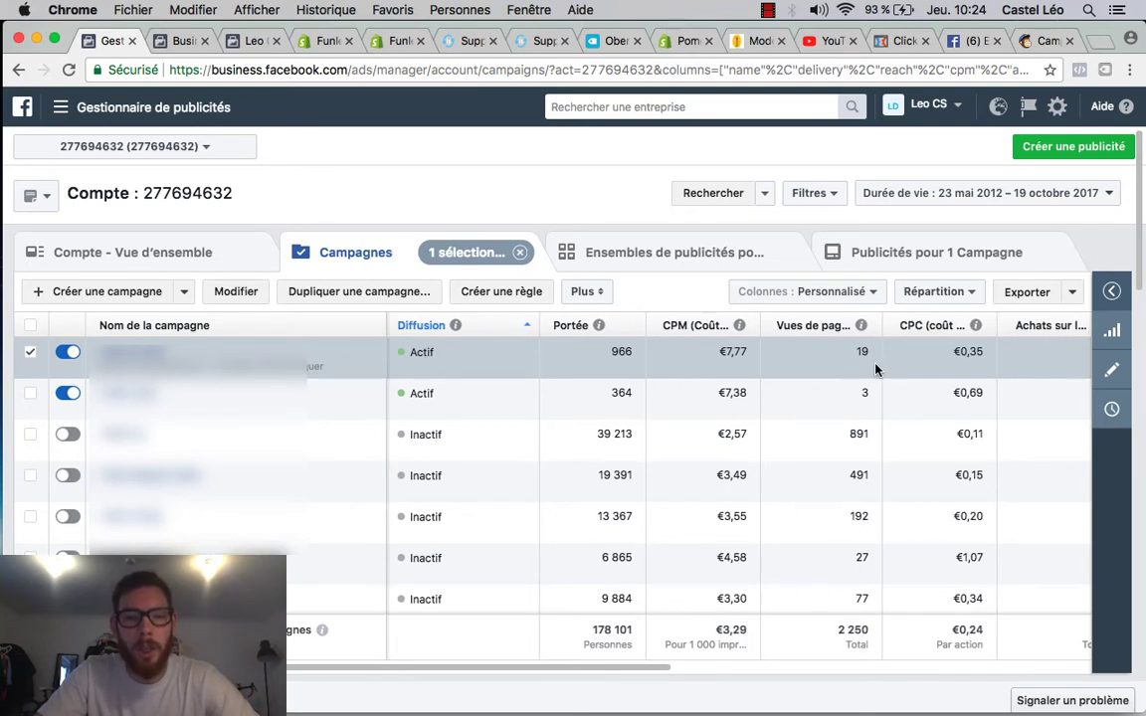
Step: Review the cost per link click, its definition, and the purchase, cost per purchase and conversion value columns
{"action": "scroll", "coordinate": [875, 370], "scroll_direction": "right", "scroll_amount": 2}
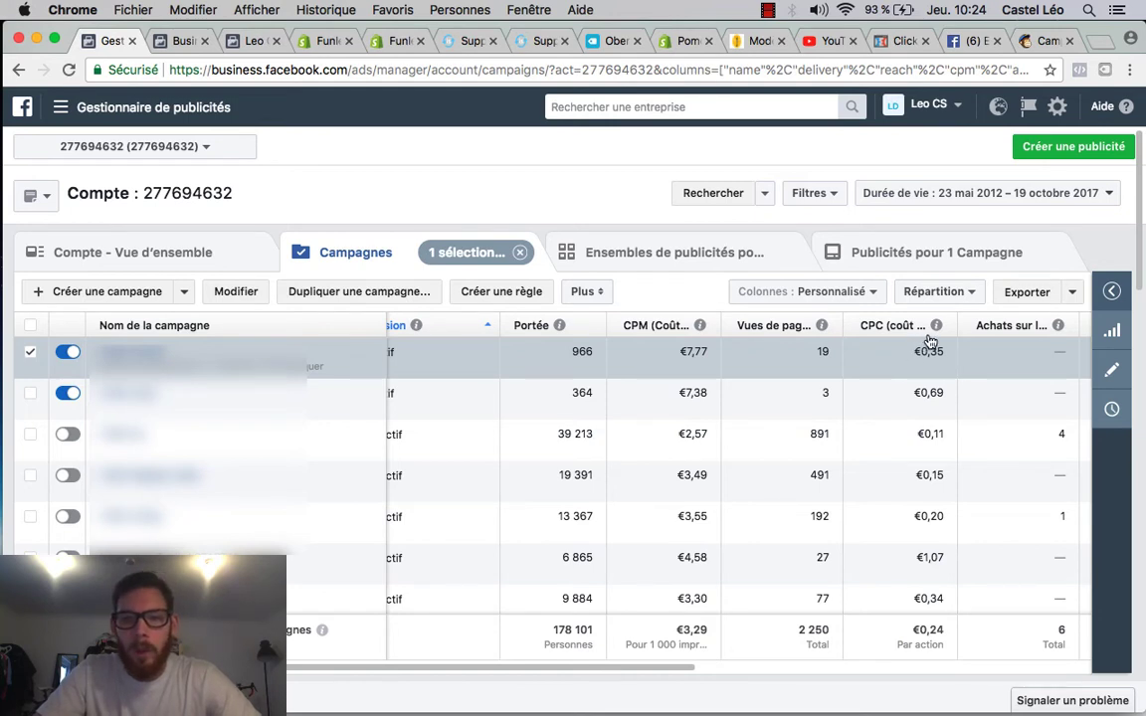
{"action": "mouse_move", "coordinate": [937, 328]}
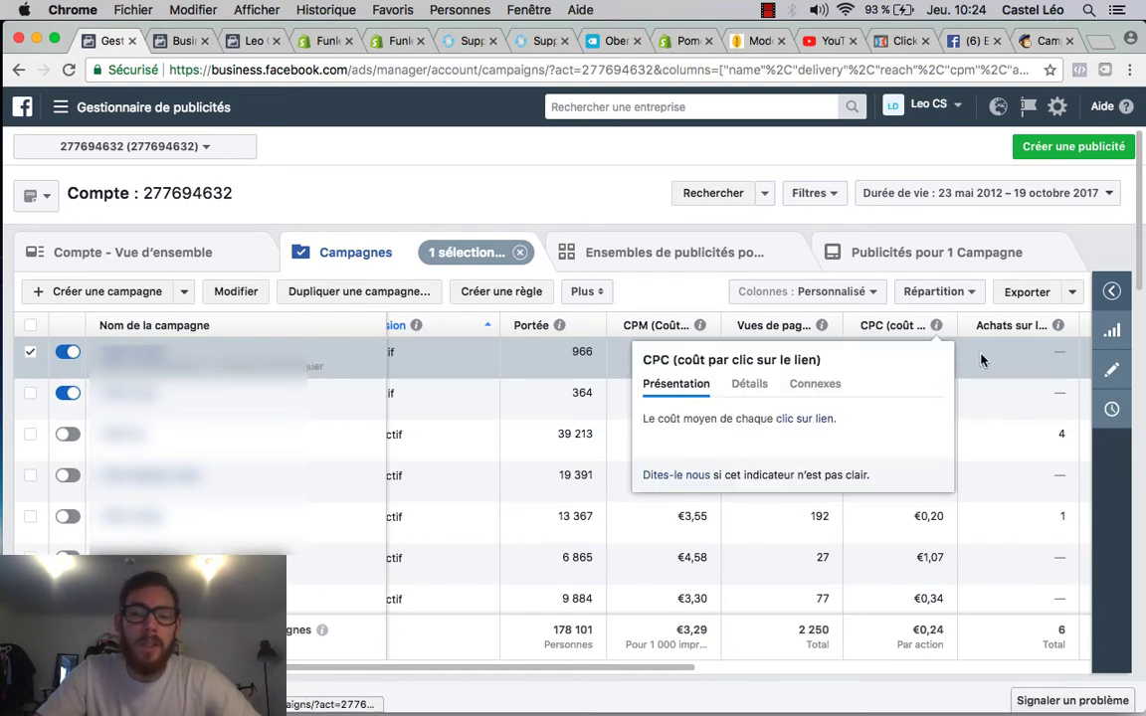
{"action": "scroll", "coordinate": [1001, 359], "scroll_direction": "right", "scroll_amount": 5}
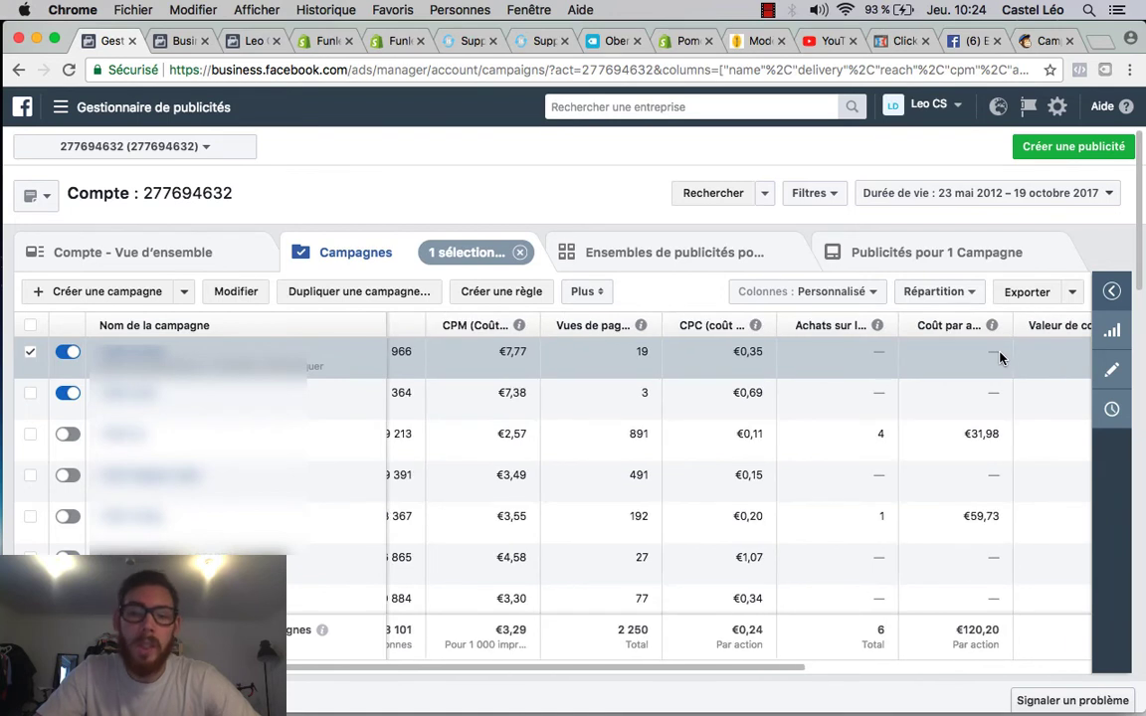
{"action": "scroll", "coordinate": [1000, 358], "scroll_direction": "right", "scroll_amount": 3}
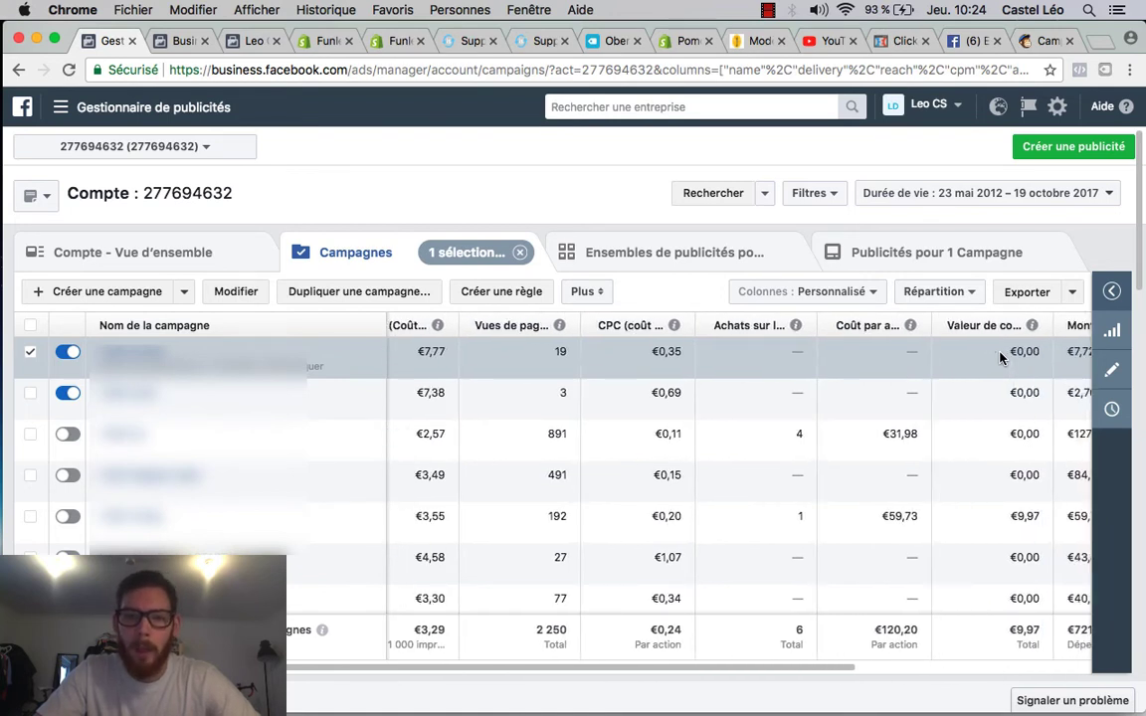
Step: Review the campaigns' purchase and cost per purchase columns, followed by the amount spent, CTR and frequency columns
{"action": "scroll", "coordinate": [1000, 358], "scroll_direction": "right", "scroll_amount": 2}
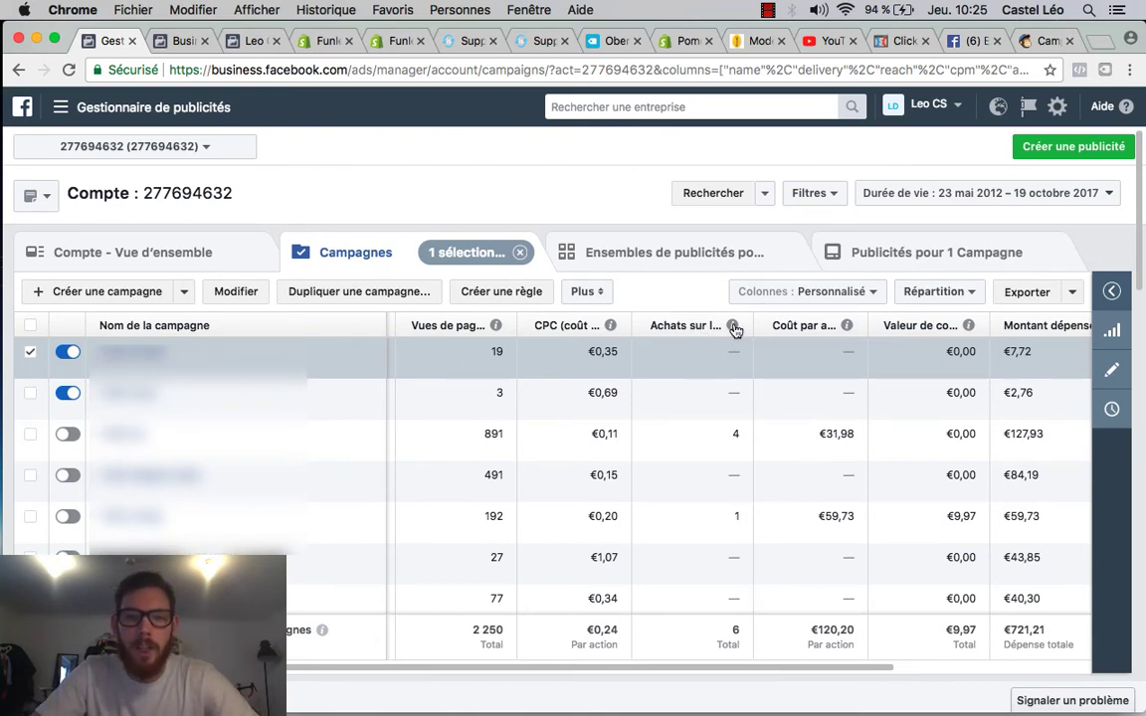
{"action": "mouse_move", "coordinate": [734, 329]}
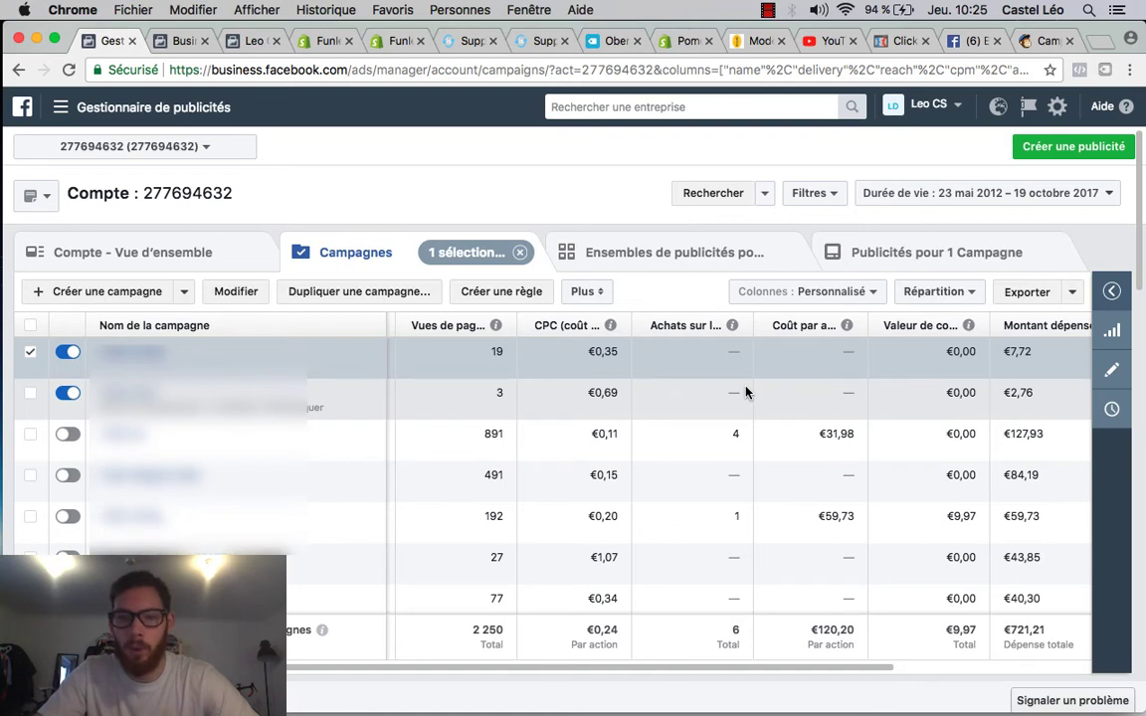
{"action": "mouse_move", "coordinate": [848, 330]}
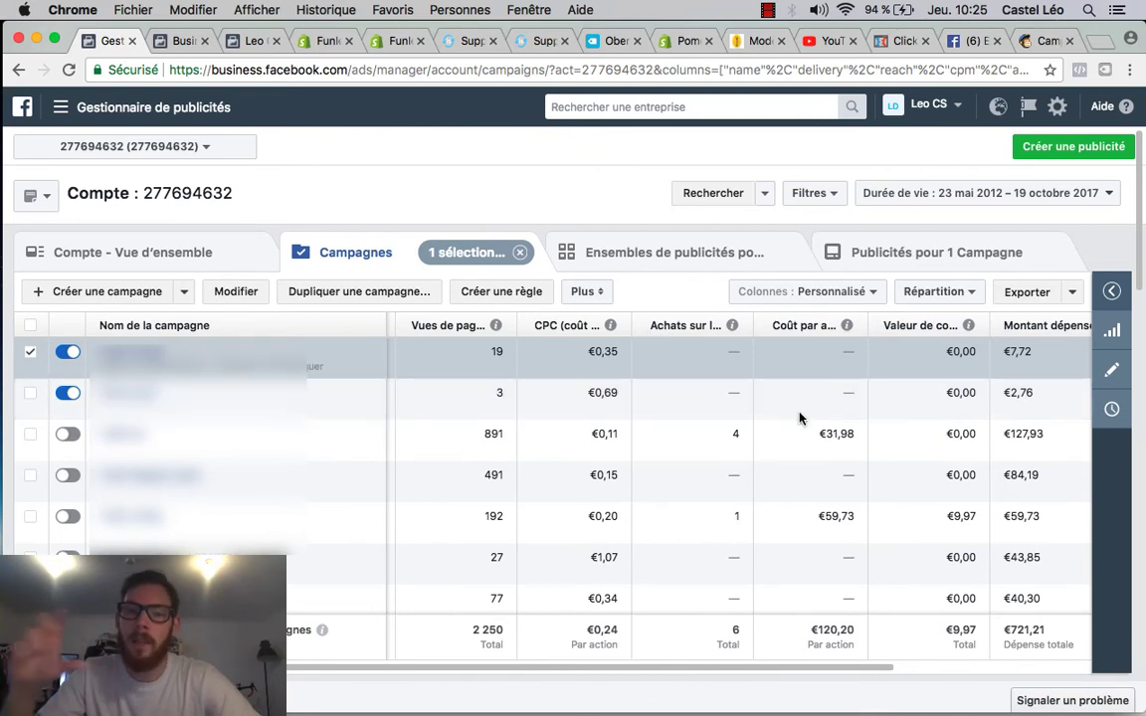
{"action": "scroll", "coordinate": [799, 418], "scroll_direction": "right", "scroll_amount": 3}
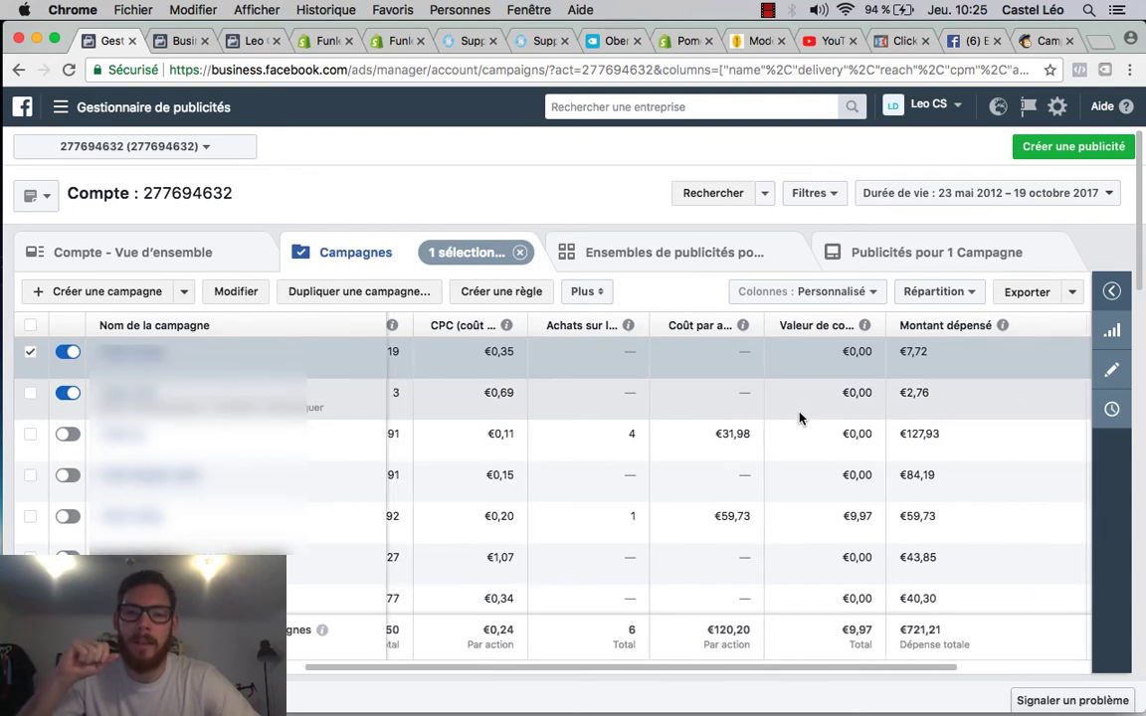
{"action": "scroll", "coordinate": [799, 418], "scroll_direction": "right", "scroll_amount": 3}
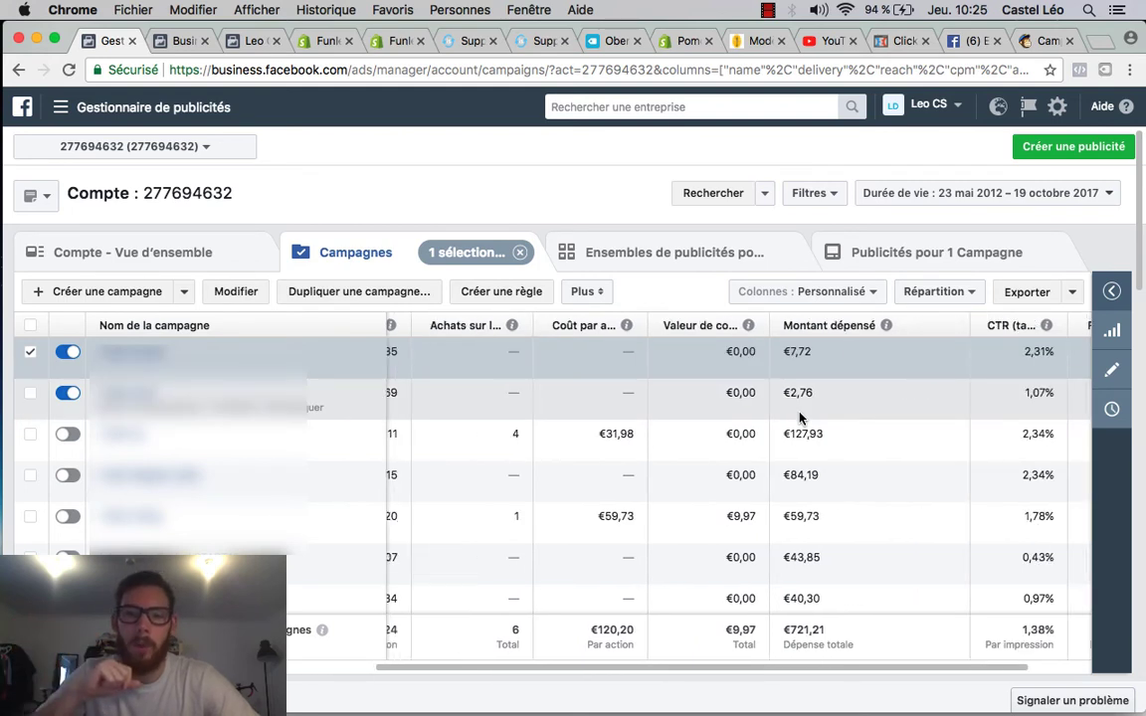
{"action": "scroll", "coordinate": [799, 418], "scroll_direction": "right", "scroll_amount": 2}
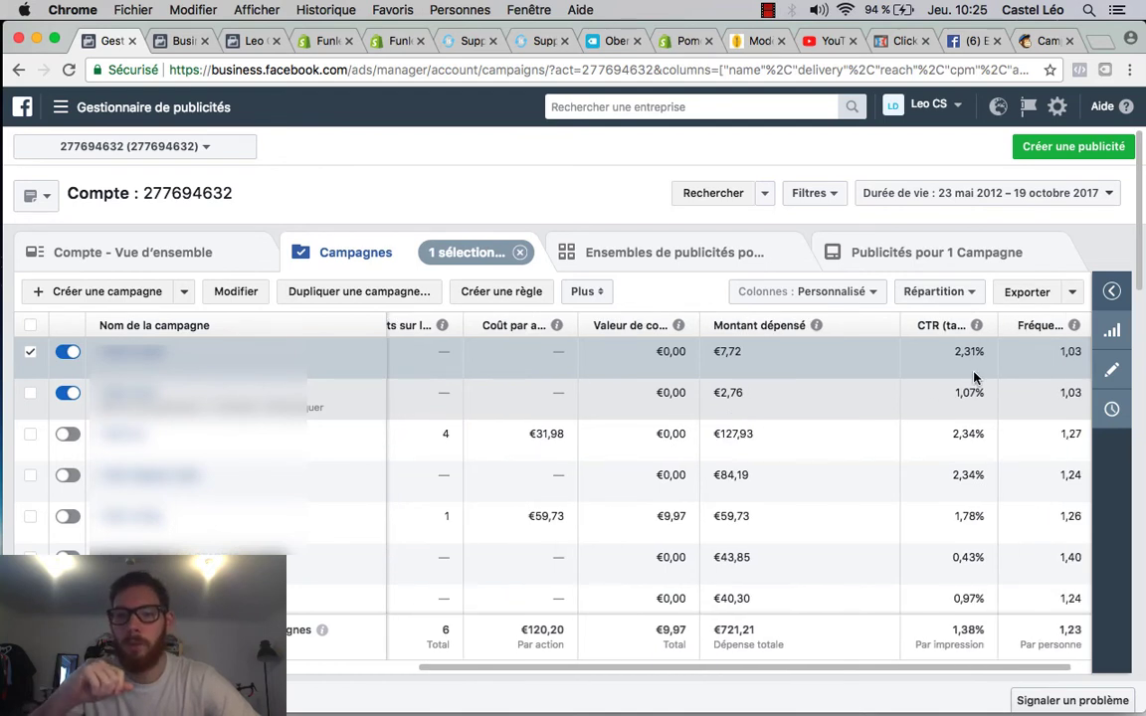
{"action": "scroll", "coordinate": [975, 370], "scroll_direction": "right", "scroll_amount": 1}
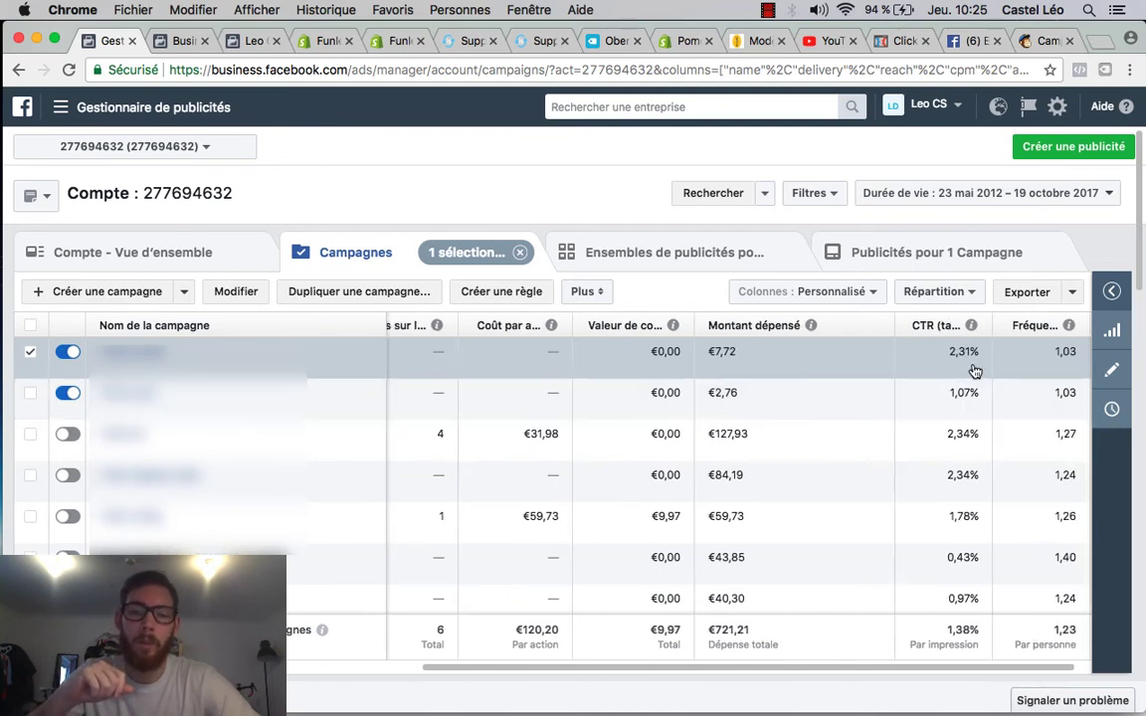
{"action": "scroll", "coordinate": [974, 370], "scroll_direction": "right", "scroll_amount": 1}
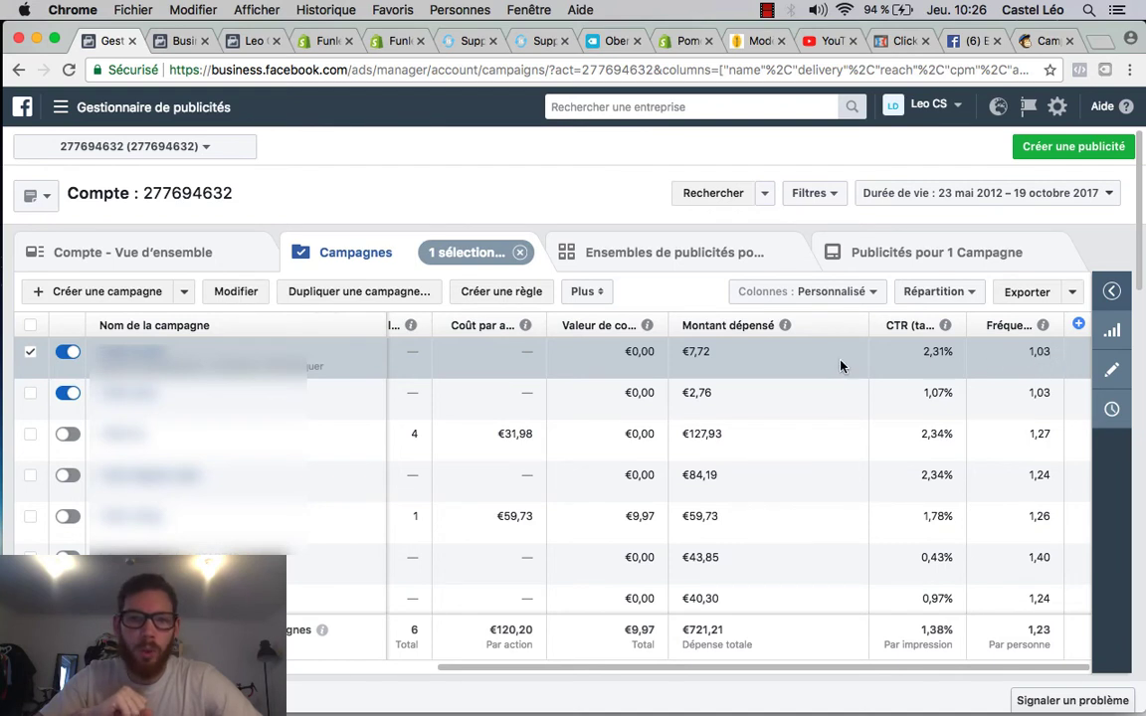
Step: Open the first active campaign's charts and examine its Données démographiques breakdown by age and gender
{"action": "scroll", "coordinate": [840, 367], "scroll_direction": "left", "scroll_amount": 10}
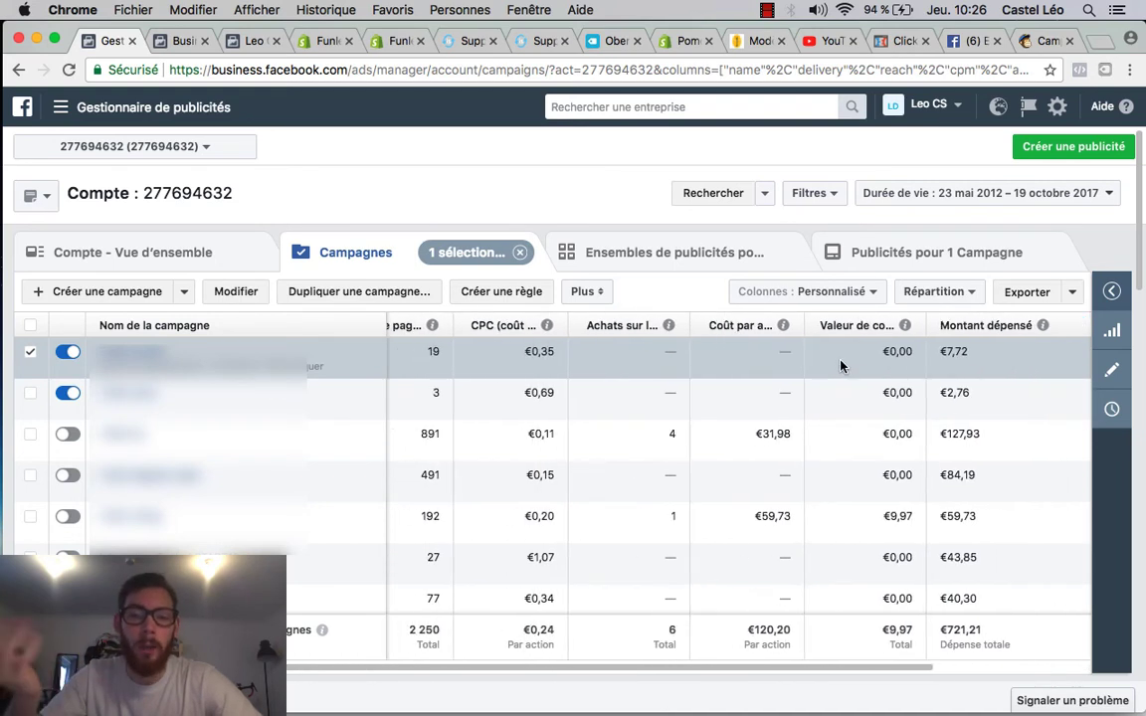
{"action": "scroll", "coordinate": [841, 366], "scroll_direction": "left", "scroll_amount": 2}
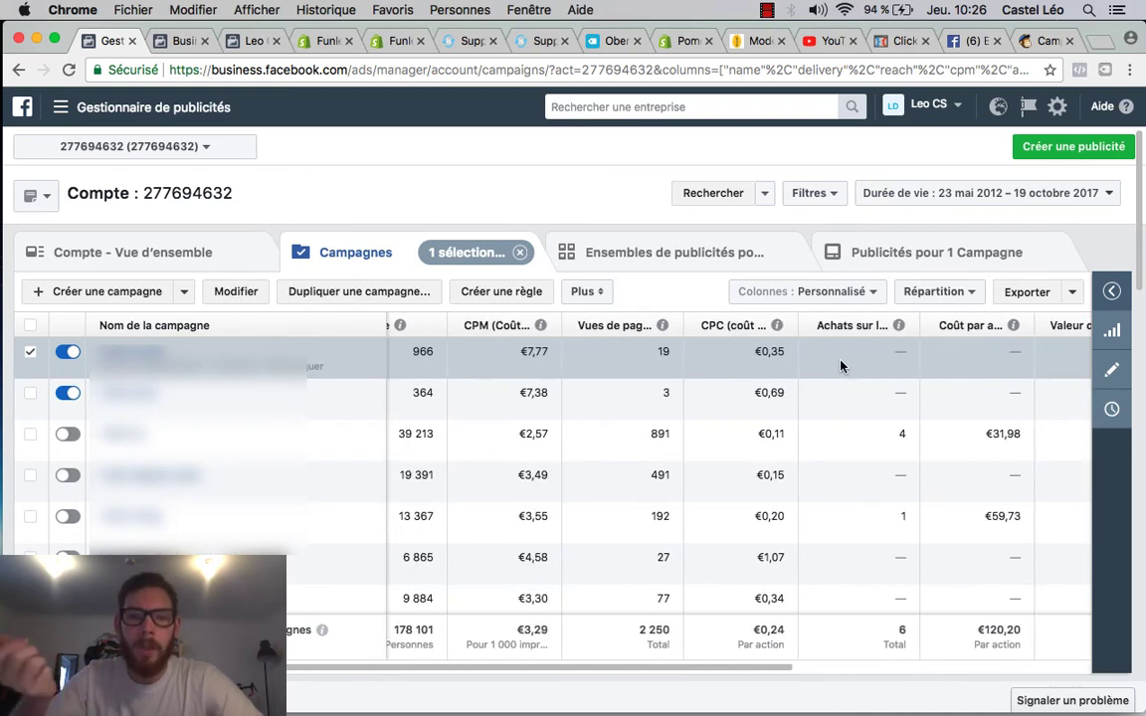
{"action": "scroll", "coordinate": [841, 366], "scroll_direction": "left", "scroll_amount": 6}
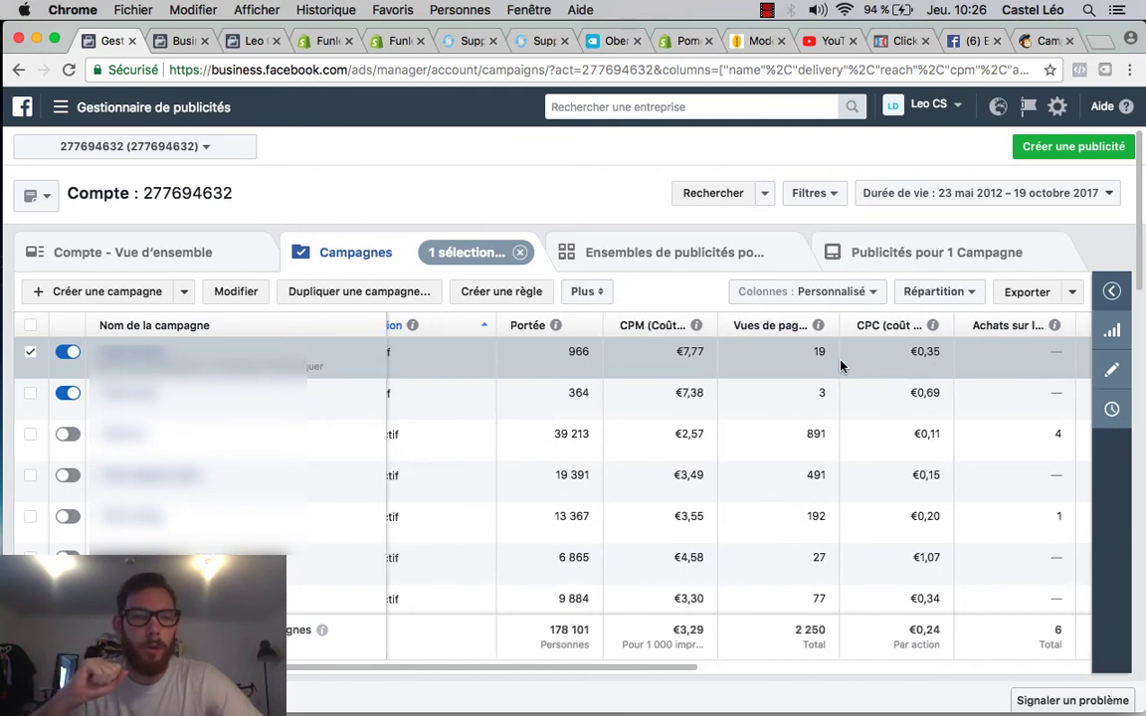
{"action": "scroll", "coordinate": [841, 366], "scroll_direction": "left", "scroll_amount": 2}
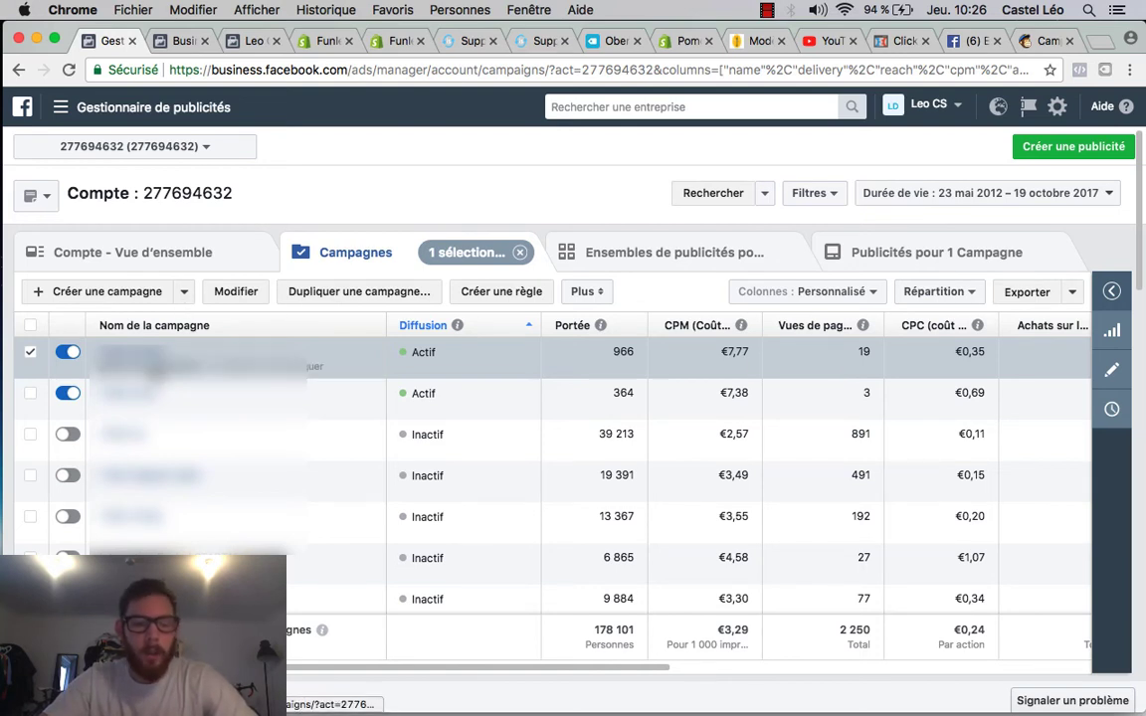
{"action": "left_click", "coordinate": [157, 368]}
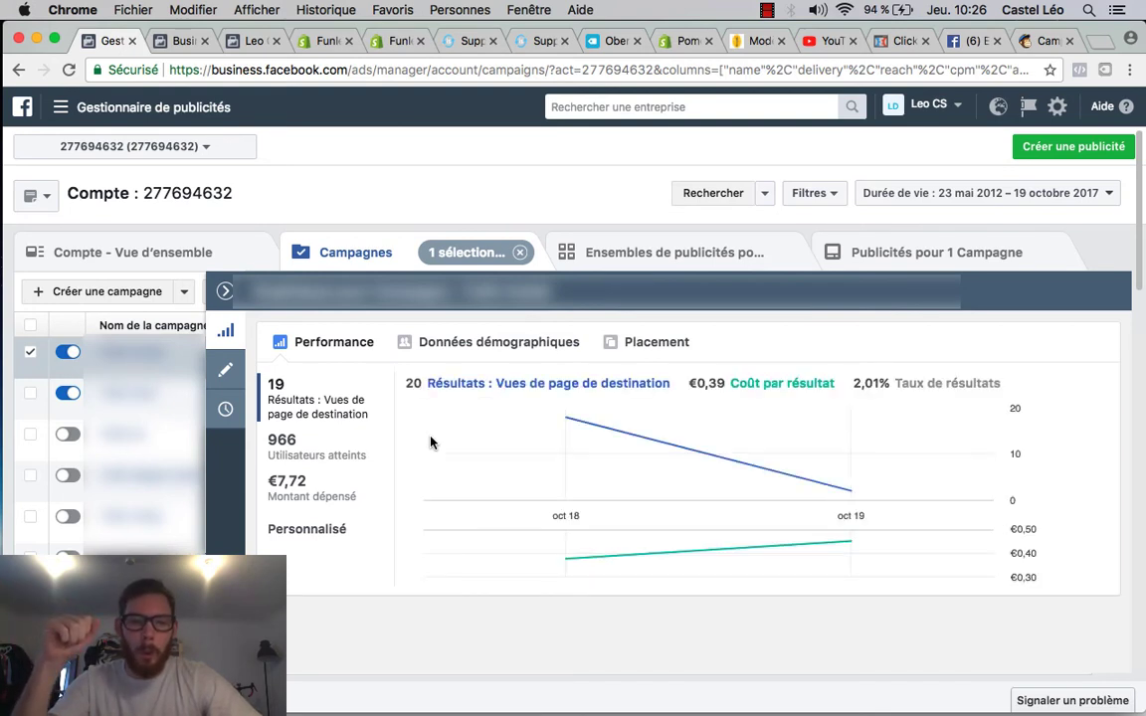
{"action": "left_click", "coordinate": [501, 350]}
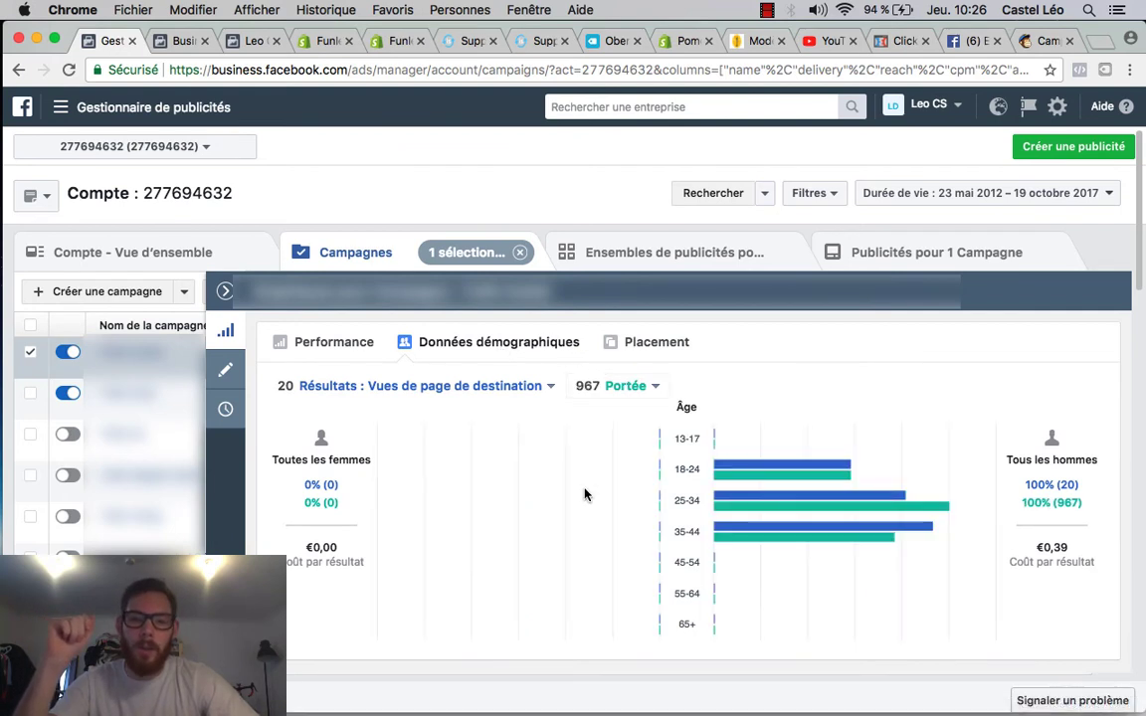
{"action": "mouse_move", "coordinate": [584, 495]}
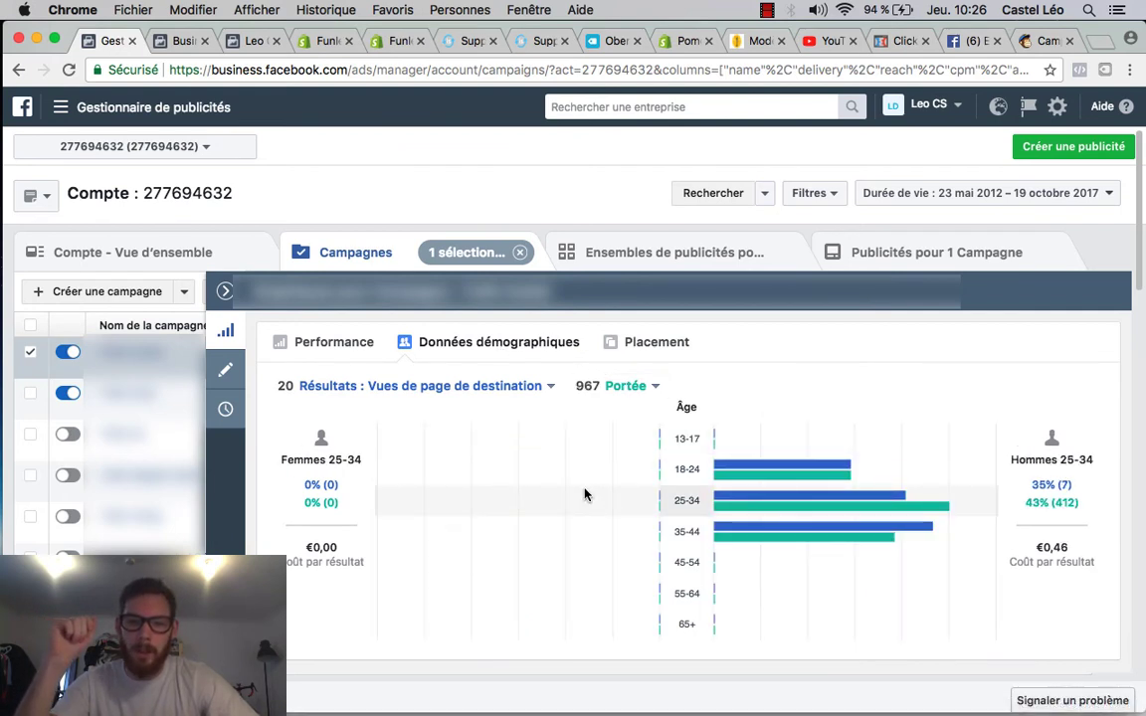
{"action": "mouse_move", "coordinate": [883, 453]}
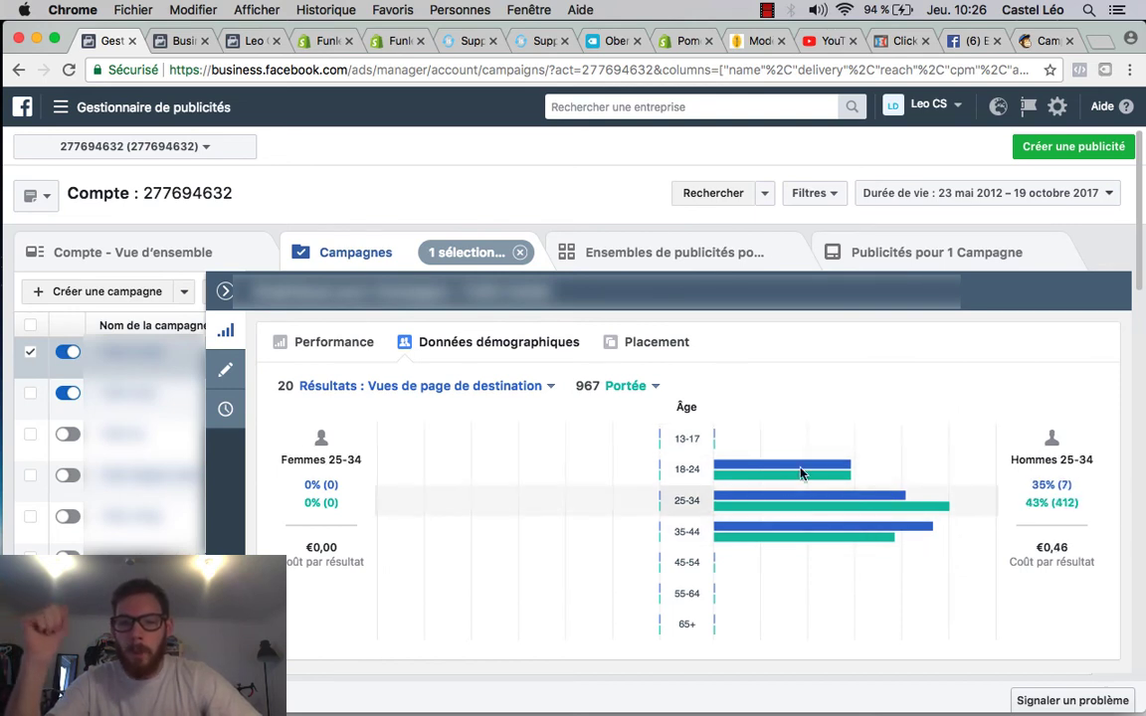
{"action": "mouse_move", "coordinate": [823, 470]}
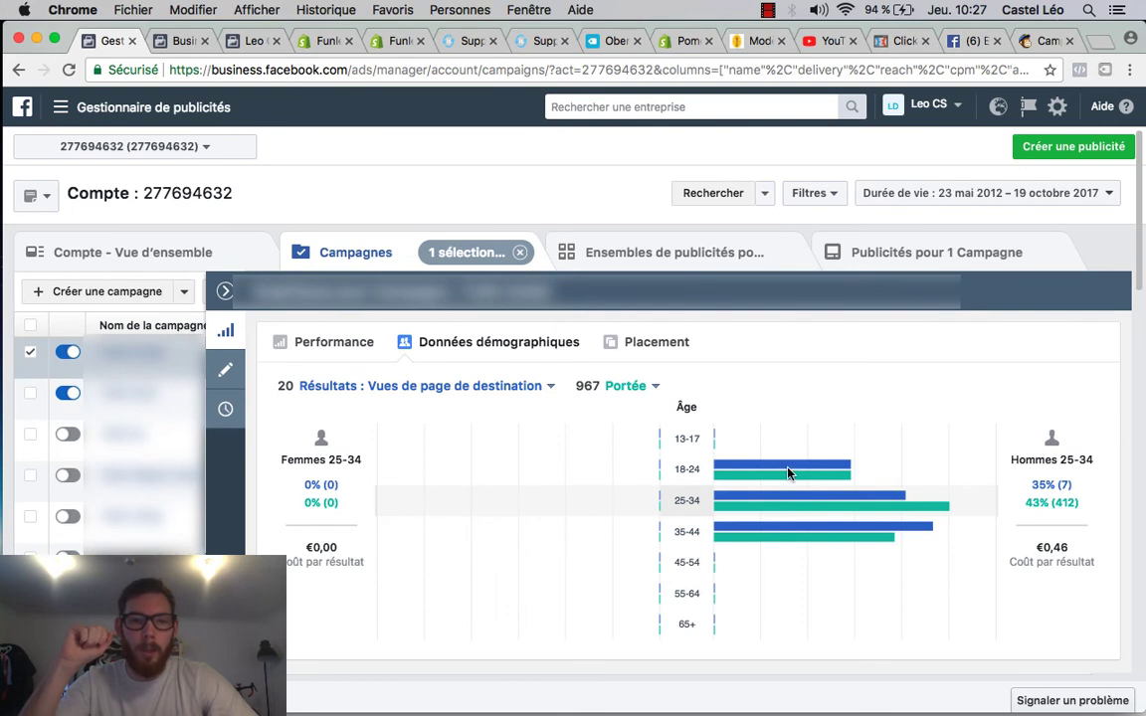
Step: Examine the campaign's Placement results with the device type set to Mobile seulement, and close the charts
{"action": "left_click", "coordinate": [660, 344]}
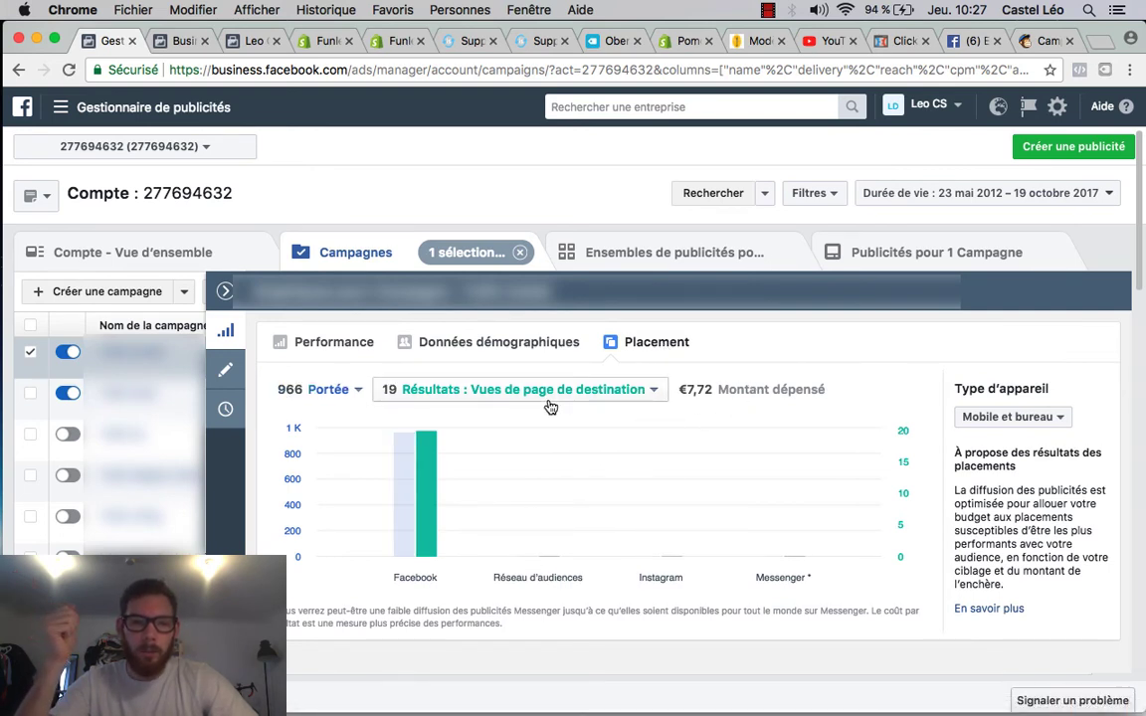
{"action": "left_click", "coordinate": [1053, 422]}
{"action": "left_click", "coordinate": [1030, 483]}
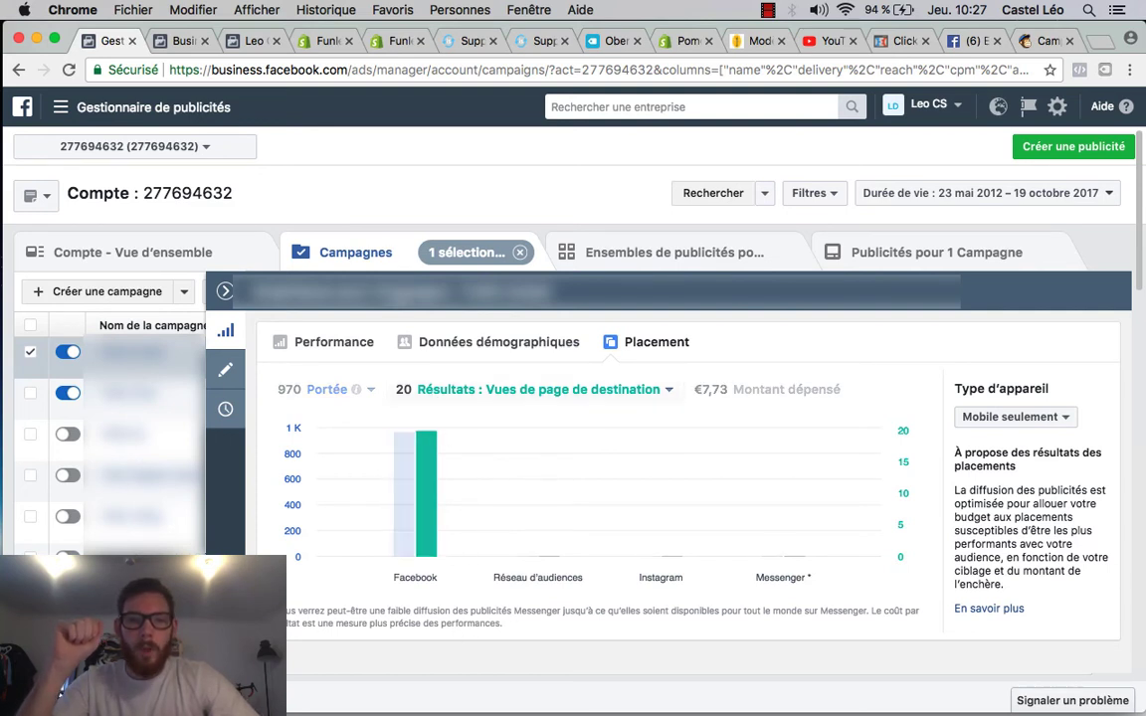
{"action": "left_click", "coordinate": [225, 290]}
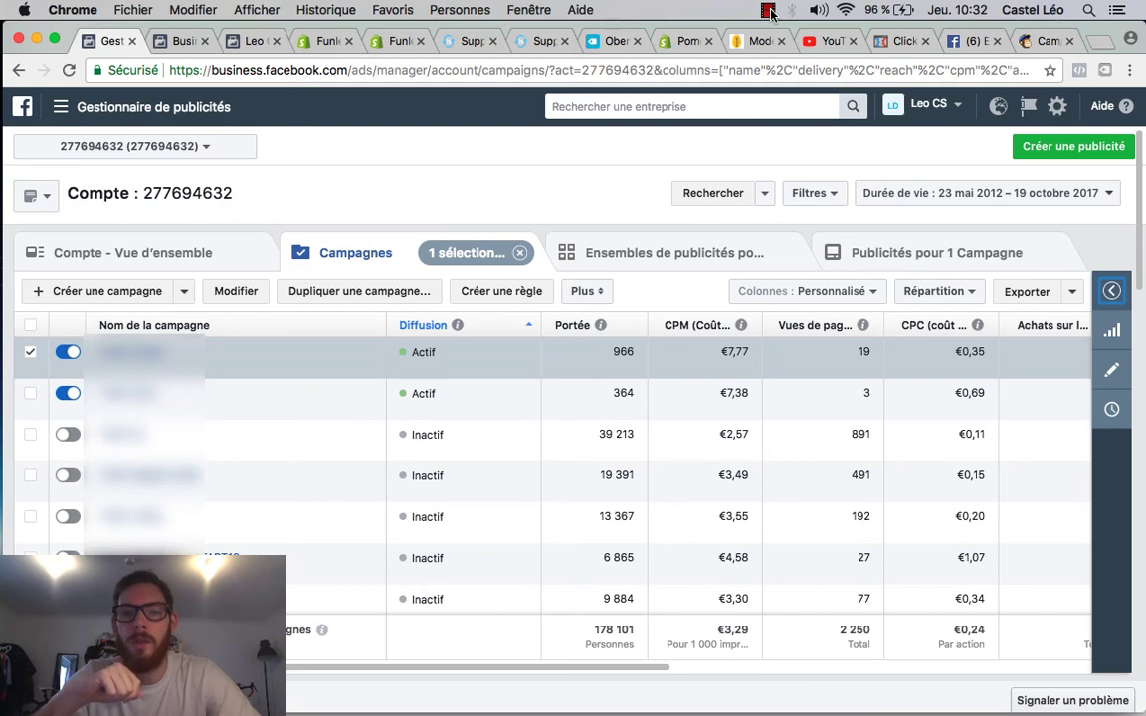
{"action": "left_click", "coordinate": [769, 11]}
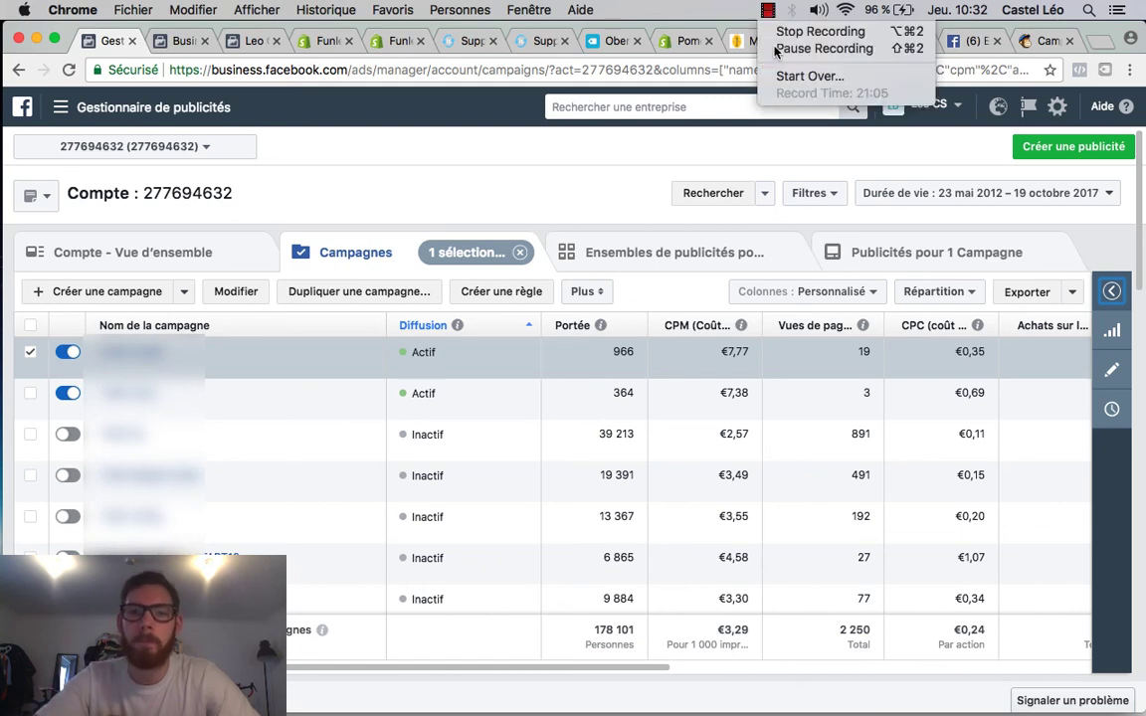